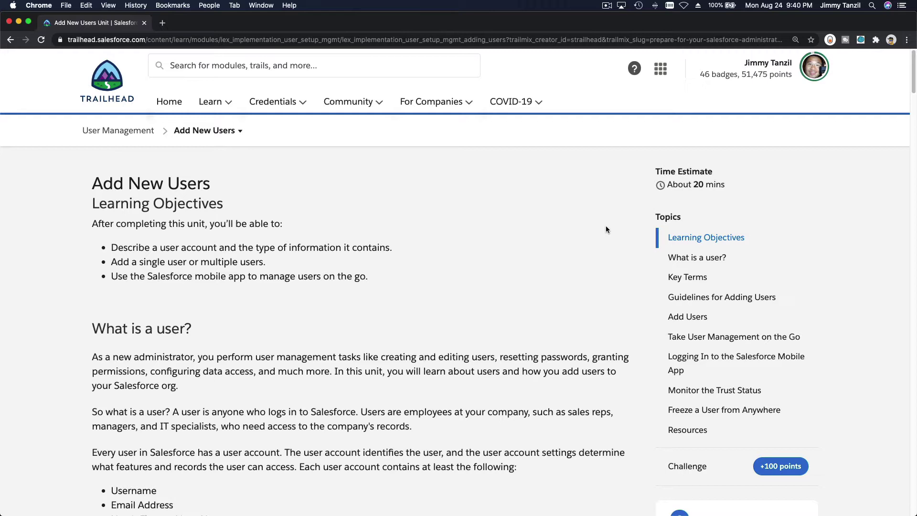
# Launch the Admin Cert org from the Hands-On Orgs list in the Trailhead account menu
pyautogui.click(819, 67)
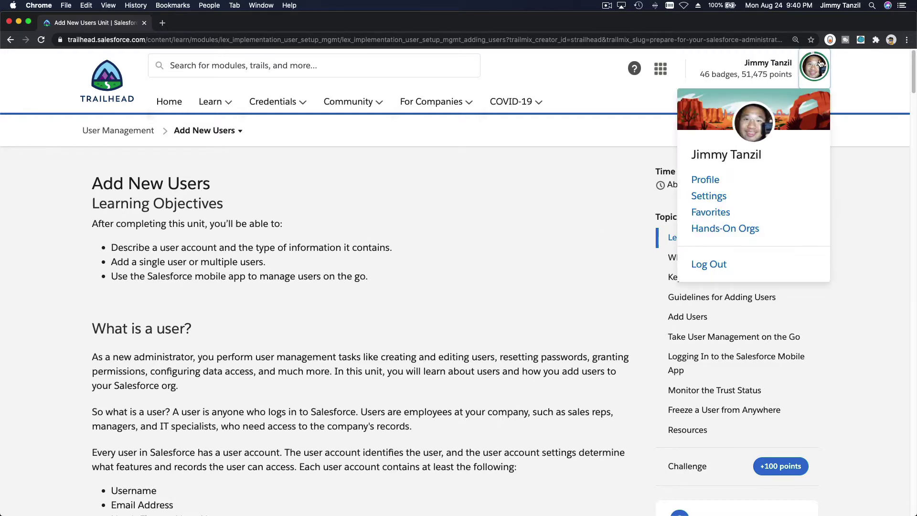
pyautogui.click(734, 226)
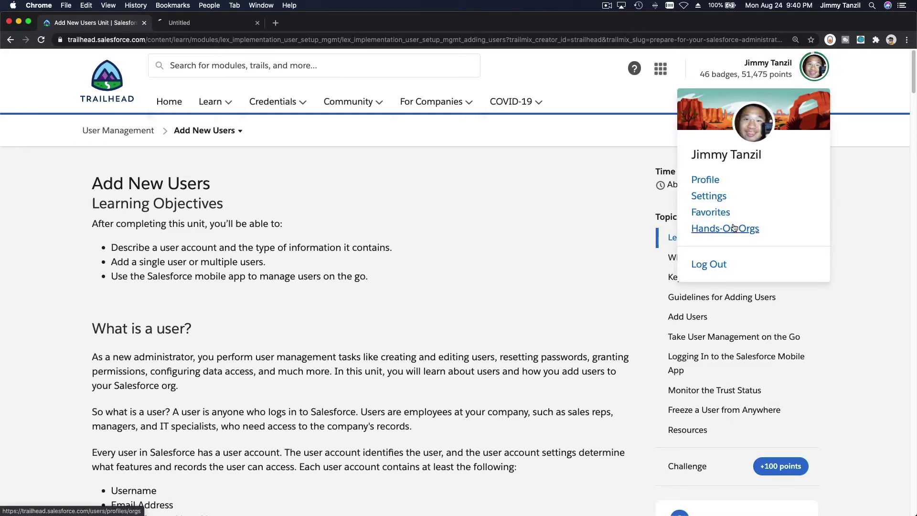
pyautogui.click(212, 24)
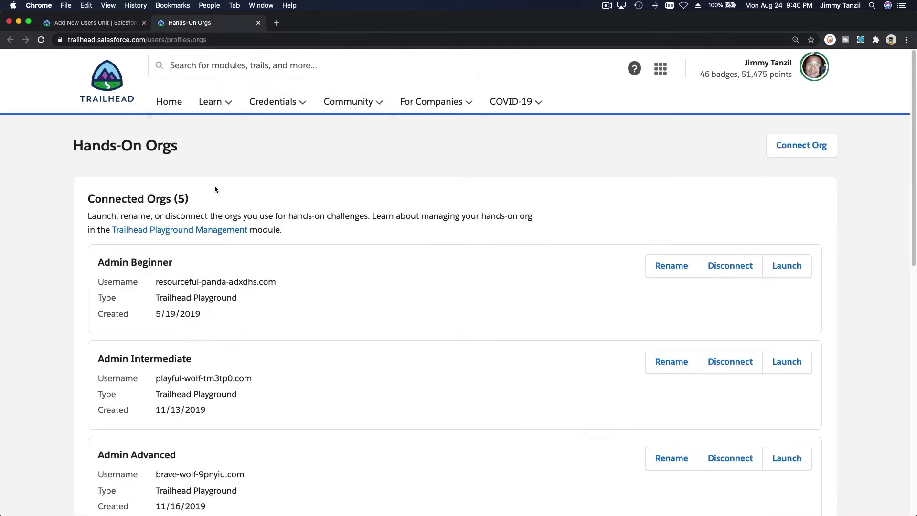
pyautogui.scroll(-10, 217, 292)
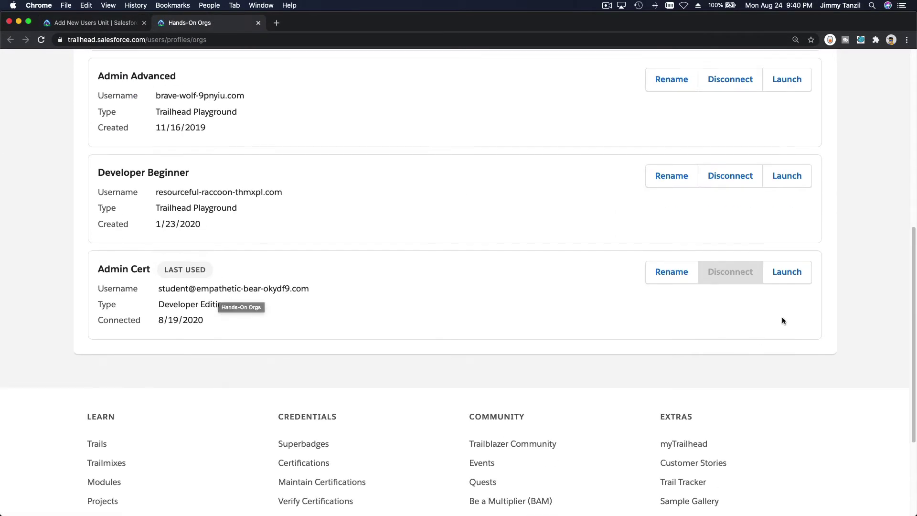
pyautogui.click(787, 273)
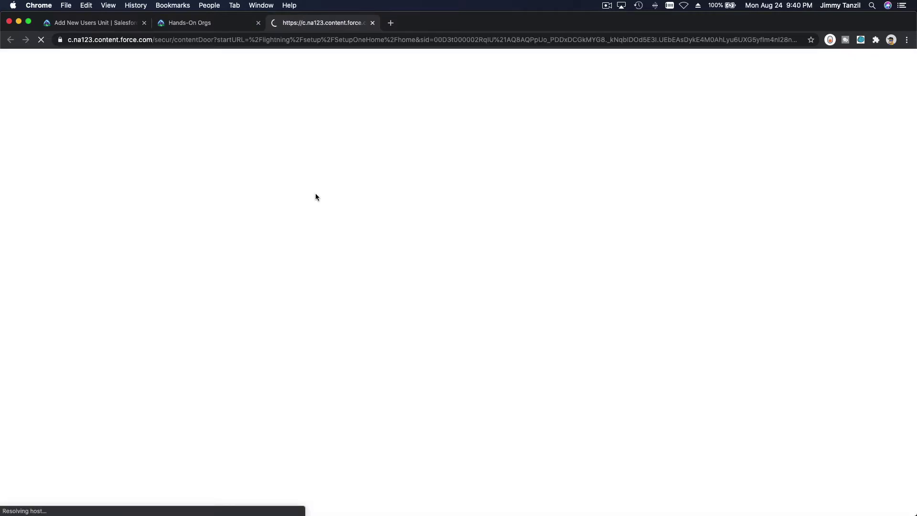
# Close the Hands-On Orgs tab and filter the Setup menu by typing 'User' in Quick Find
pyautogui.click(216, 28)
pyautogui.press('super+w')
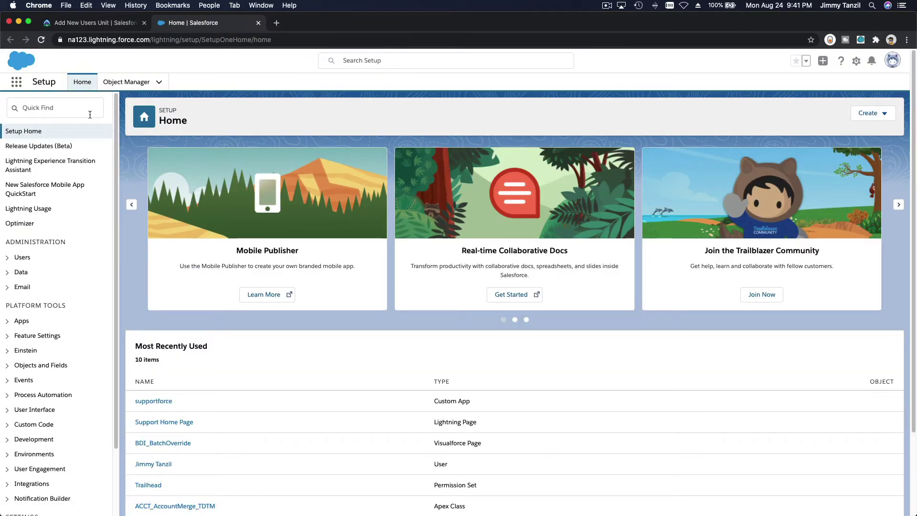
pyautogui.click(58, 104)
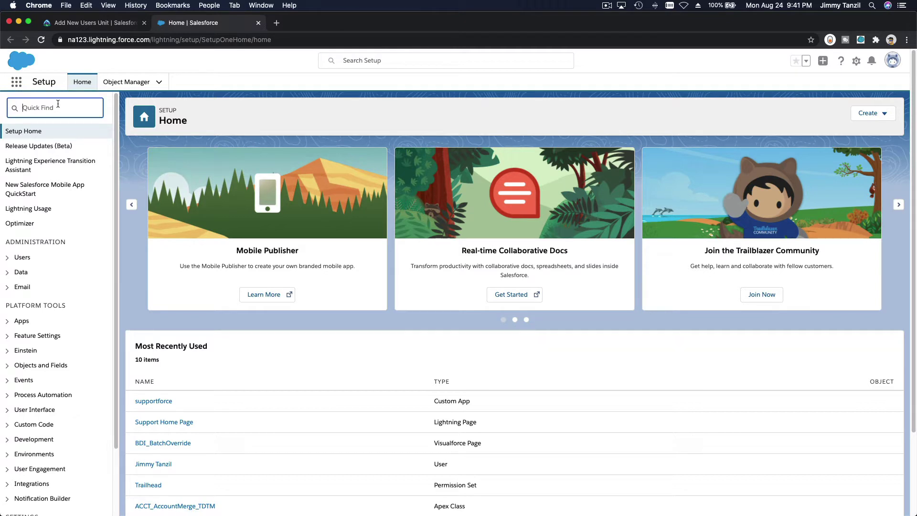
pyautogui.write('User')
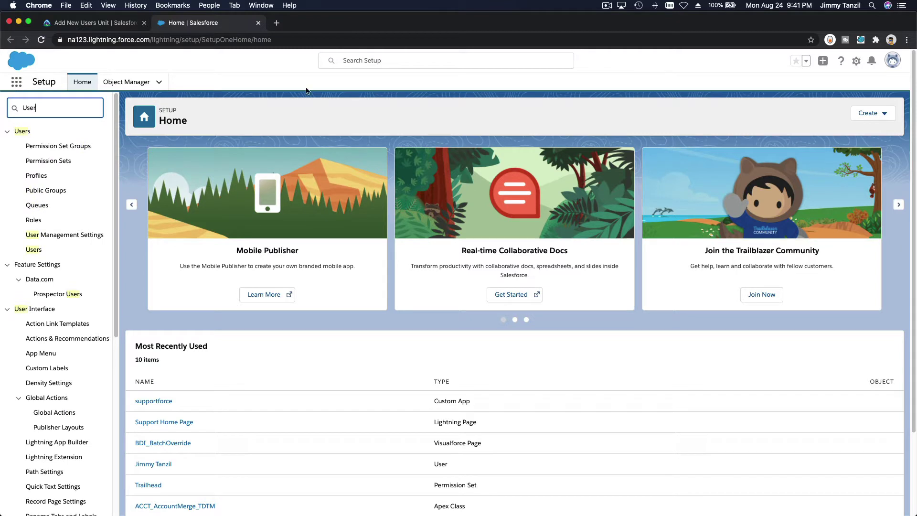
pyautogui.click(857, 64)
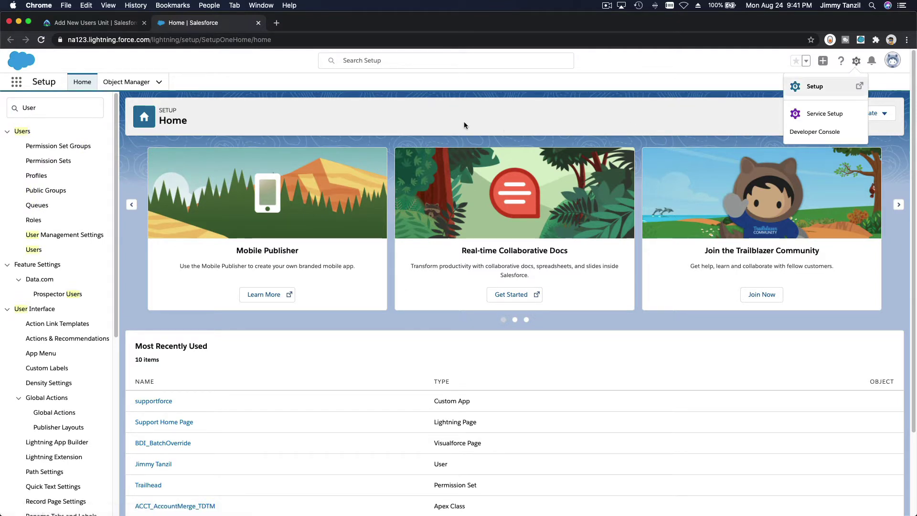
pyautogui.click(106, 138)
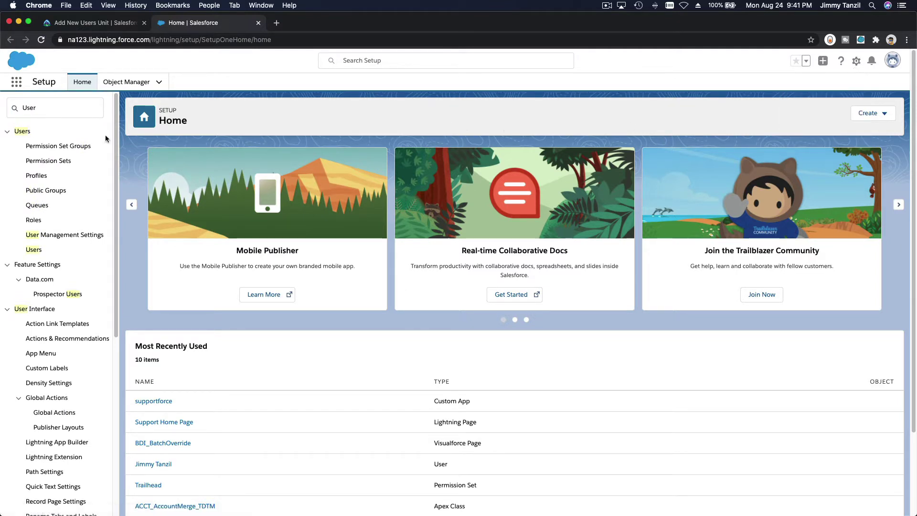
# Open the Users list and edit the System Administrator user
pyautogui.click(33, 250)
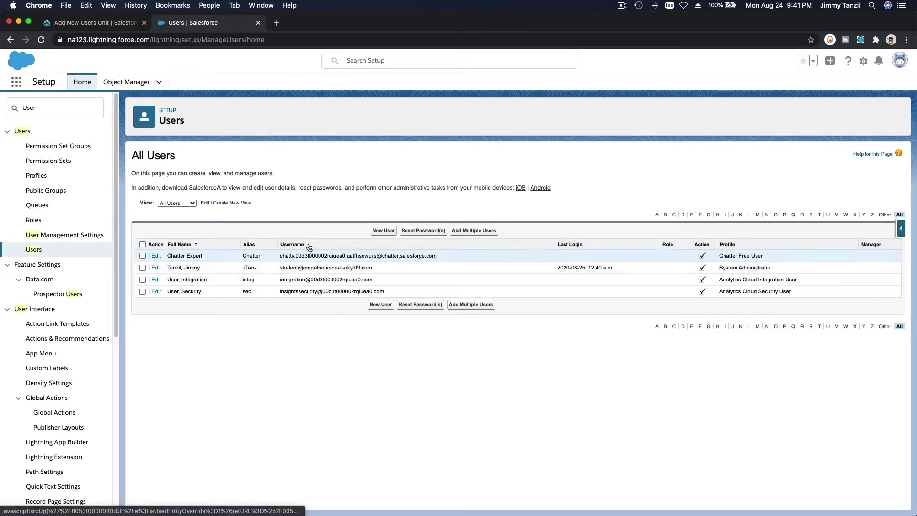
pyautogui.click(156, 269)
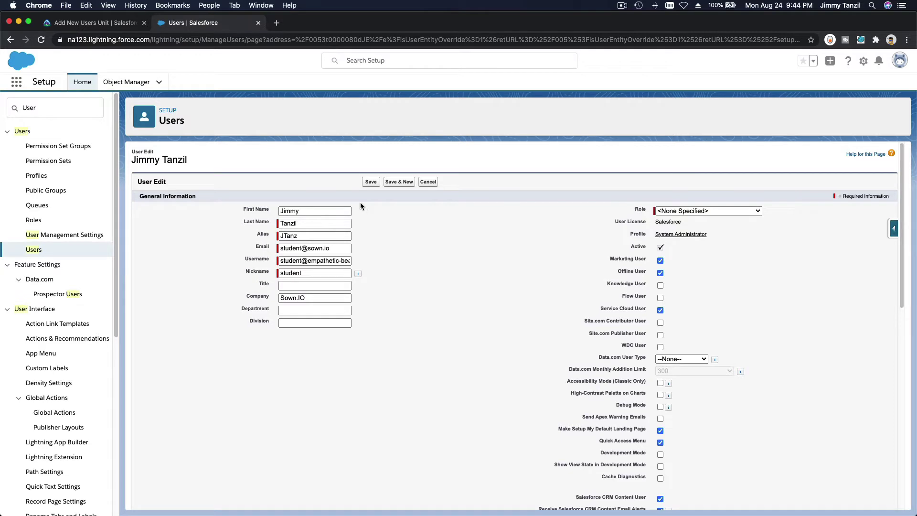
# Highlight the user fields in Trailhead: Username, Email, Name, License, Profile and optional Role
pyautogui.click(93, 22)
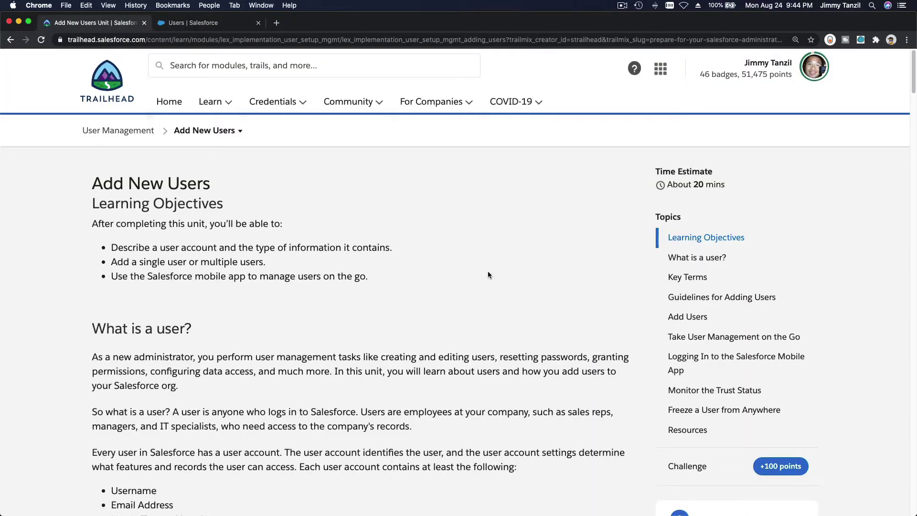
pyautogui.scroll(-7, 488, 271)
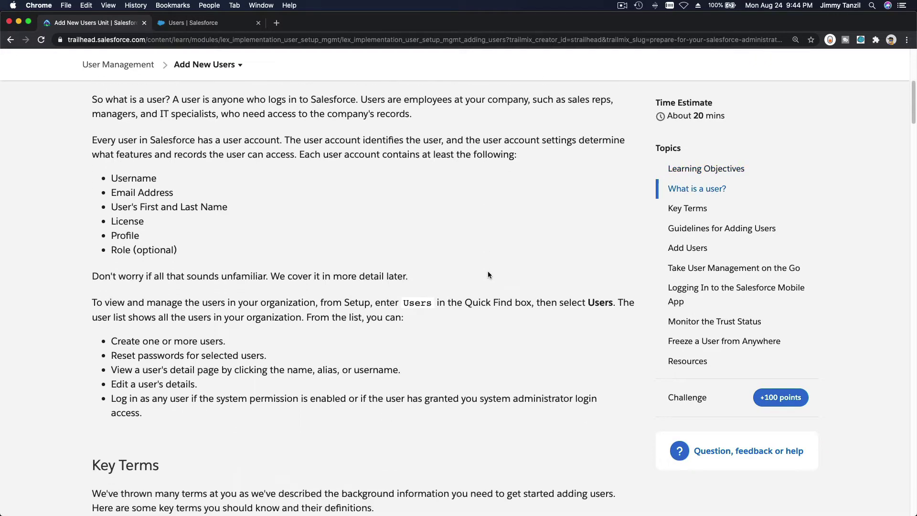
pyautogui.scroll(-1, 489, 275)
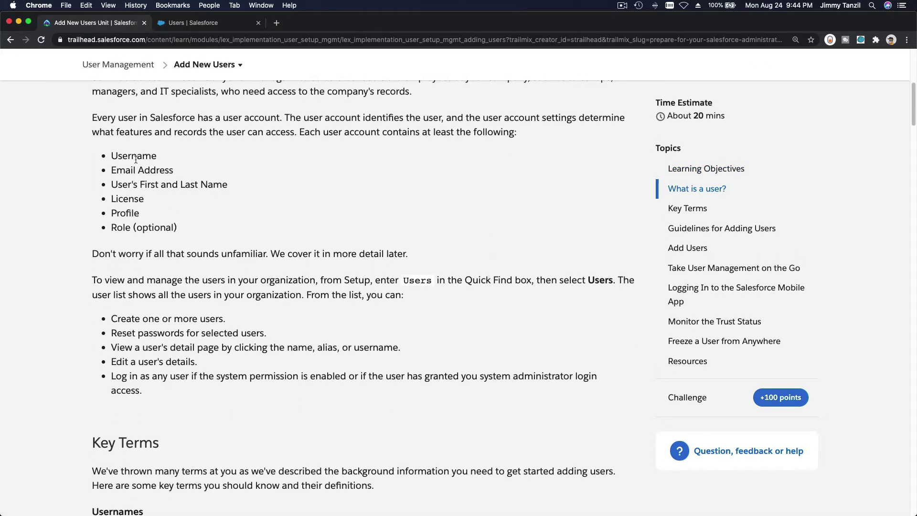
pyautogui.doubleClick(136, 158)
pyautogui.tripleClick(122, 171)
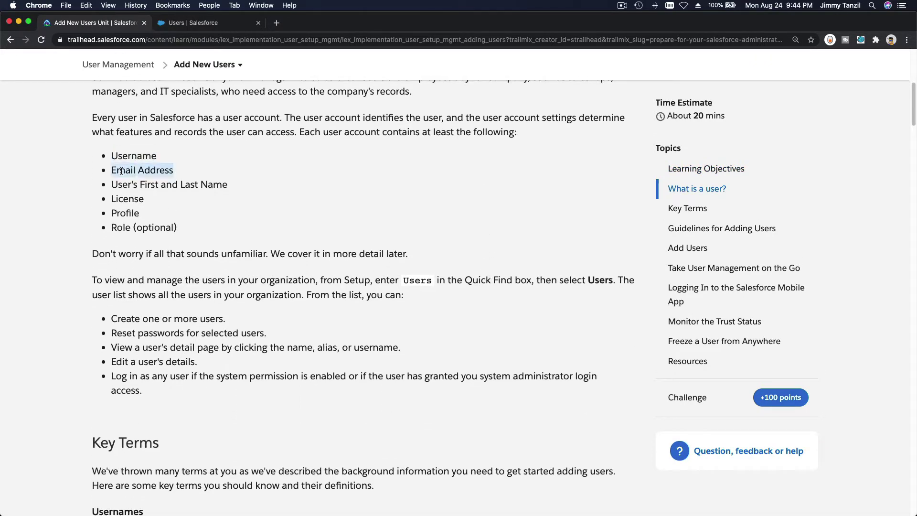
pyautogui.tripleClick(123, 186)
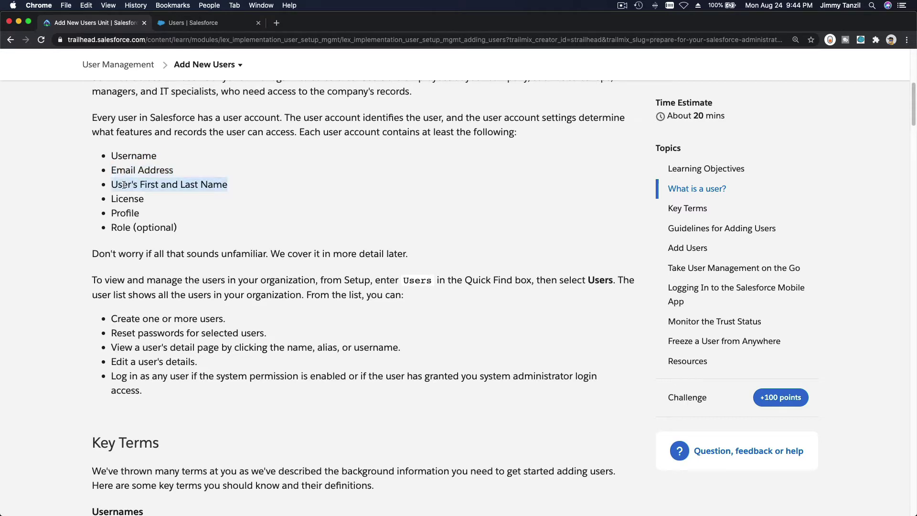
pyautogui.tripleClick(121, 199)
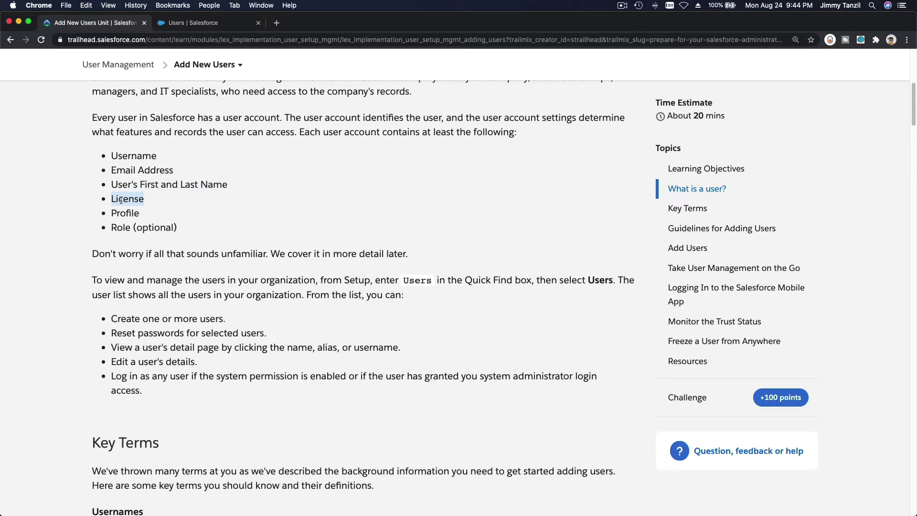
pyautogui.doubleClick(123, 215)
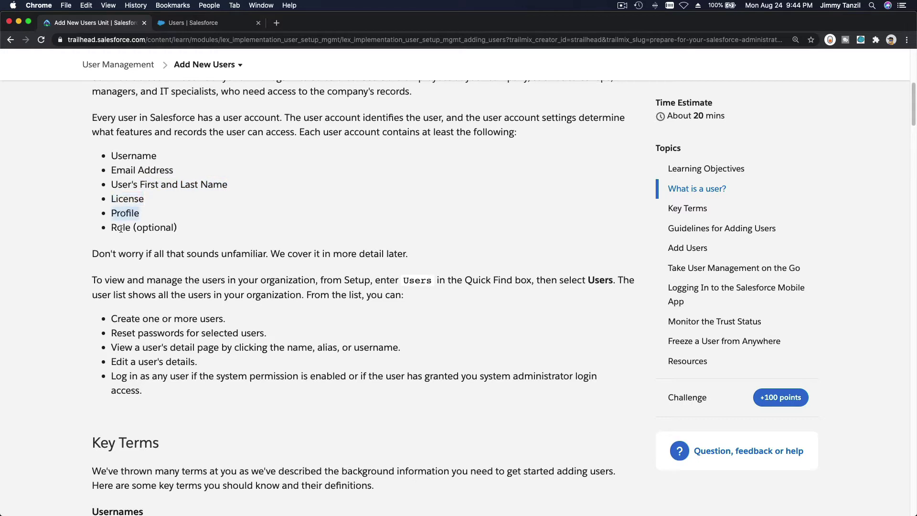
pyautogui.doubleClick(120, 228)
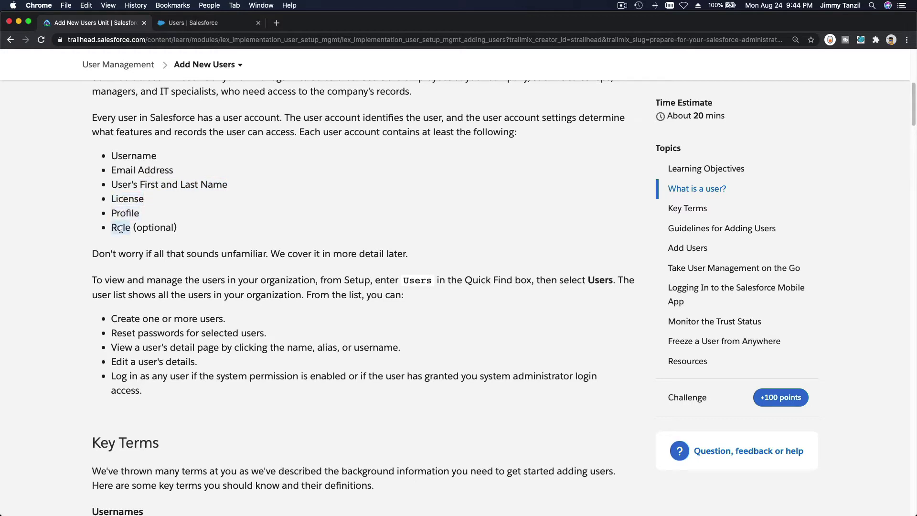
pyautogui.doubleClick(159, 230)
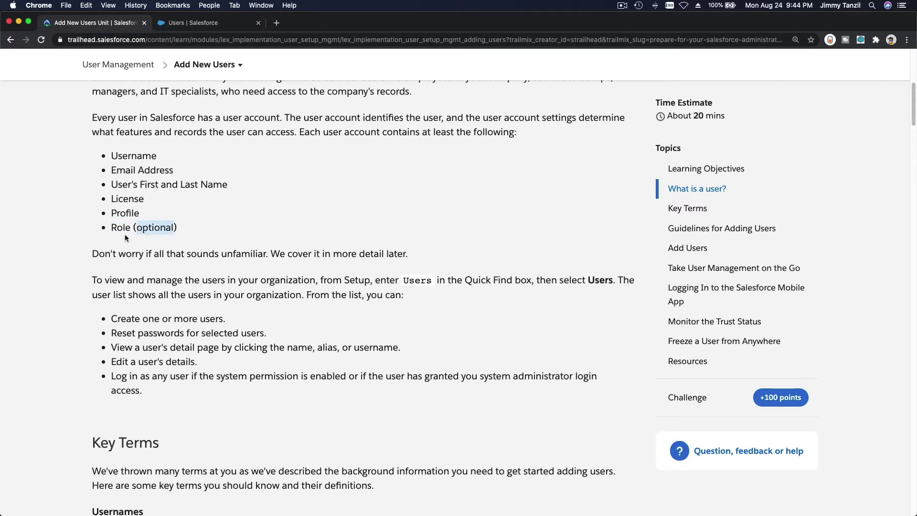
# Scroll down to the Key Terms section, then return to the Salesforce user edit form
pyautogui.click(254, 211)
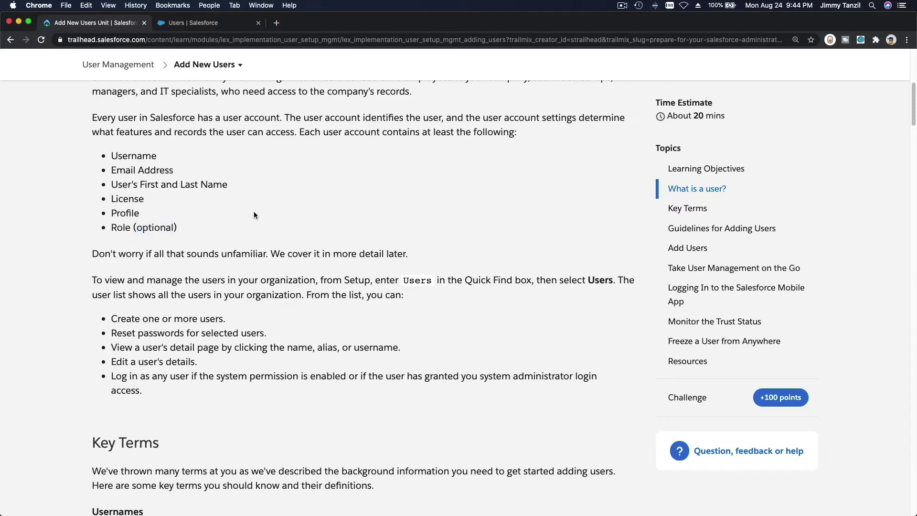
pyautogui.scroll(-4, 254, 211)
pyautogui.scroll(-4, 254, 214)
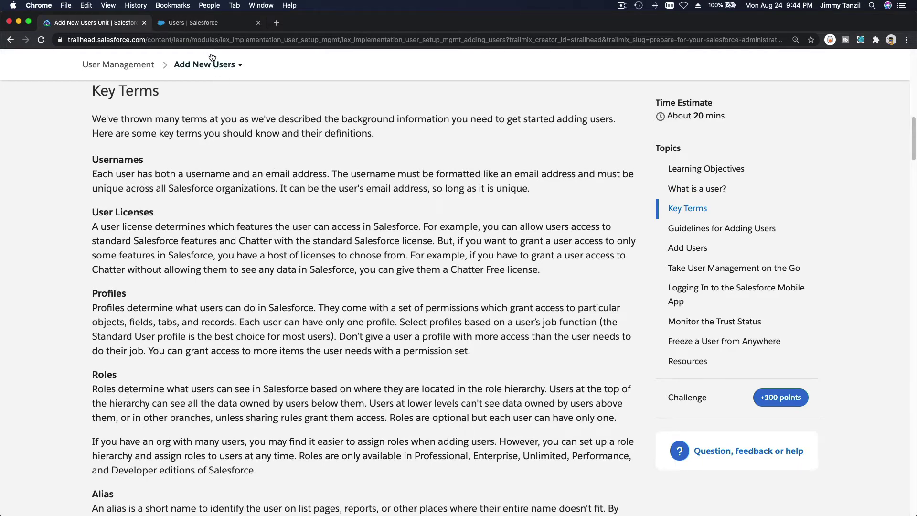
pyautogui.click(201, 26)
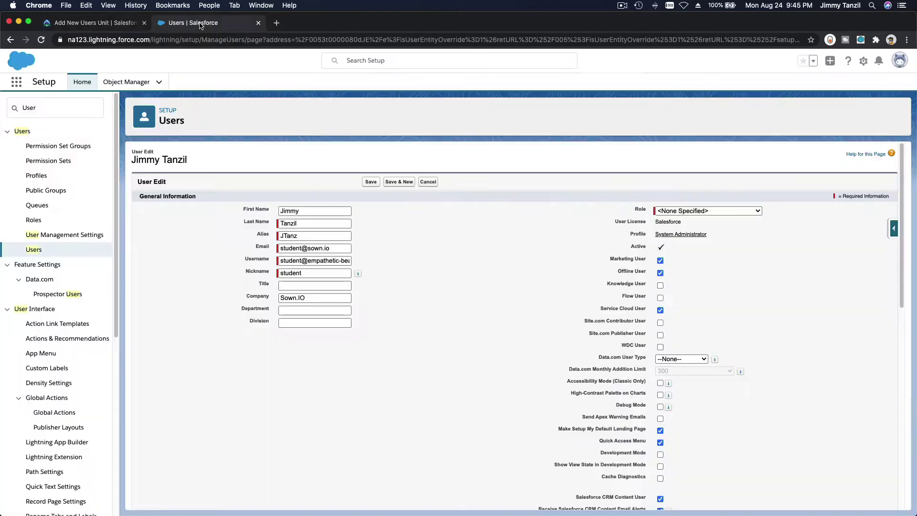
# Add the 'sown' prefix to the front of the admin's Username
pyautogui.tripleClick(334, 258)
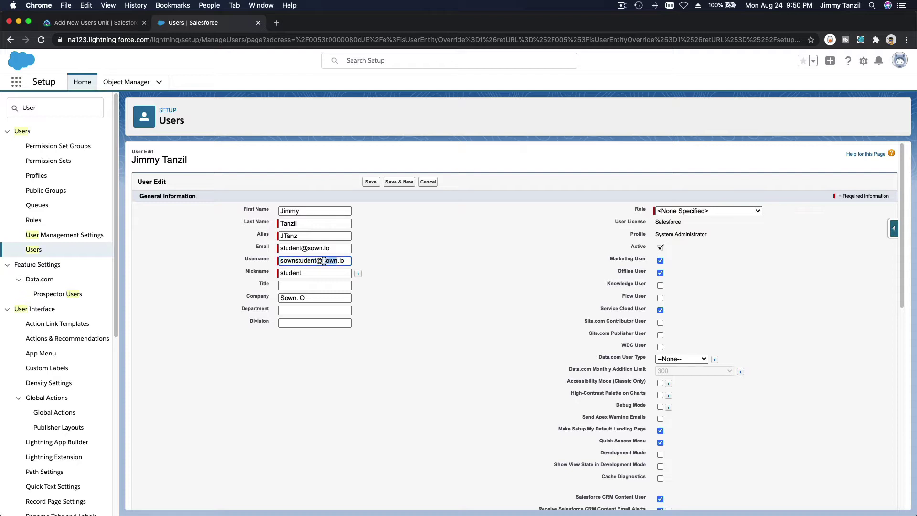
pyautogui.click(452, 222)
pyautogui.moveTo(280, 261); pyautogui.dragTo(351, 260)
pyautogui.click(400, 241)
# Review the page address and the Username and Email values, then return to the Trailhead unit
pyautogui.click(309, 41)
pyautogui.doubleClick(309, 39)
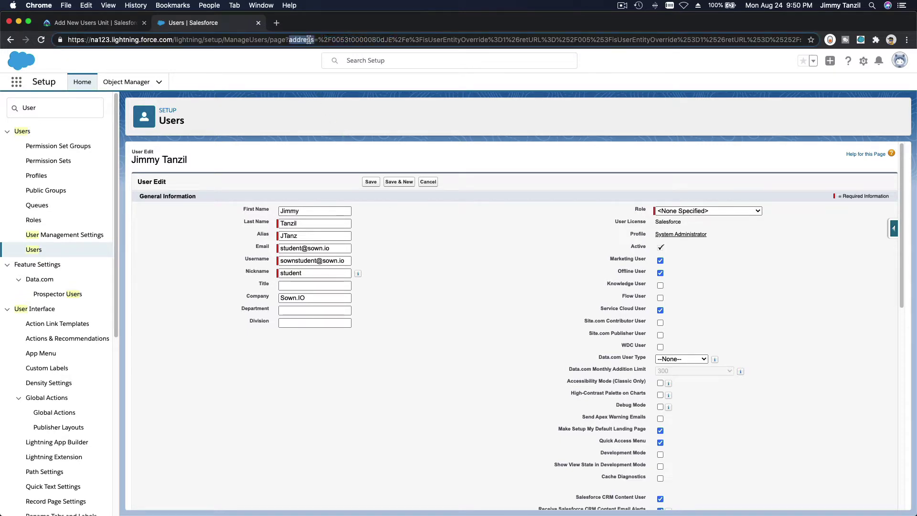
pyautogui.tripleClick(326, 261)
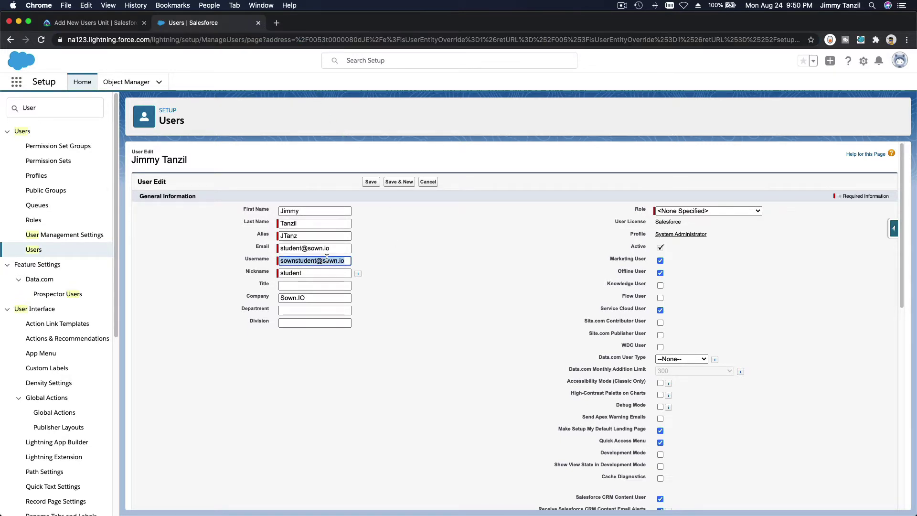
pyautogui.click(390, 264)
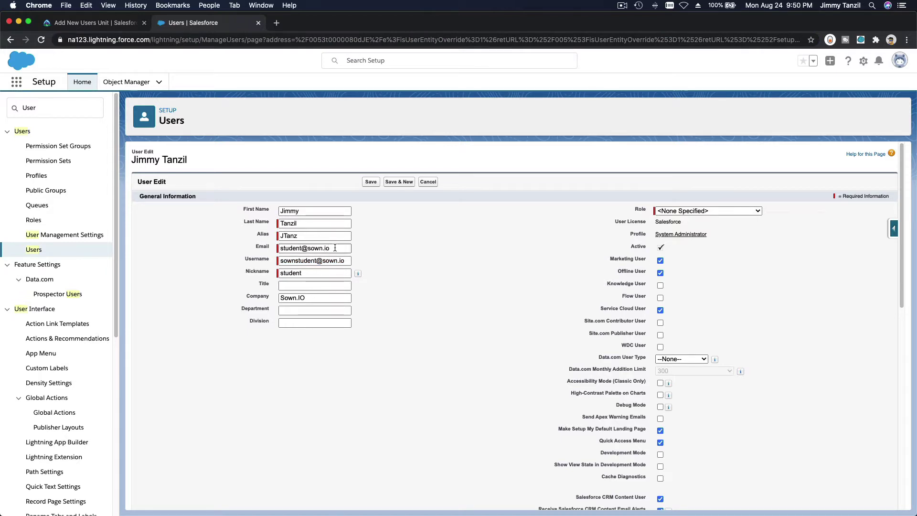
pyautogui.tripleClick(335, 247)
pyautogui.click(395, 253)
pyautogui.click(93, 22)
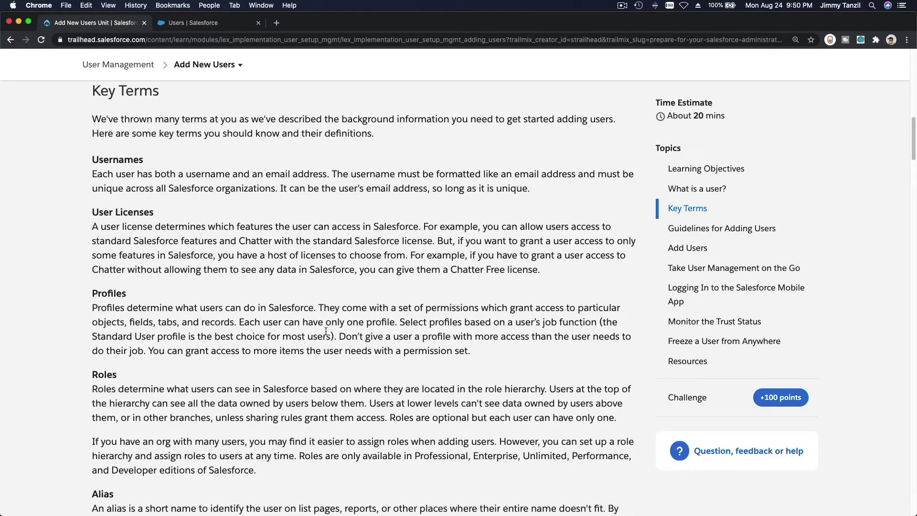
# Highlight the User Licenses heading and 'Chatter Free' in Trailhead, then leave the admin's edit form
pyautogui.scroll(-2, 326, 331)
pyautogui.doubleClick(138, 175)
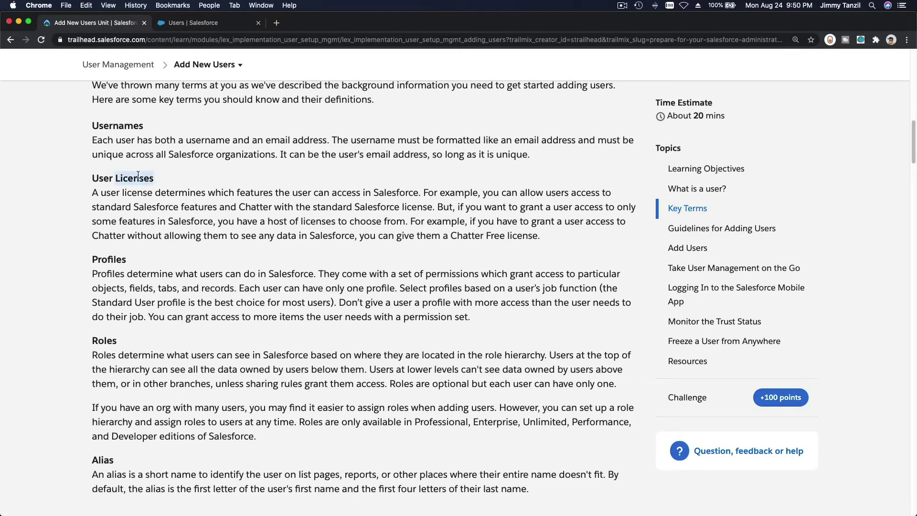
pyautogui.click(138, 175)
pyautogui.doubleClick(251, 191)
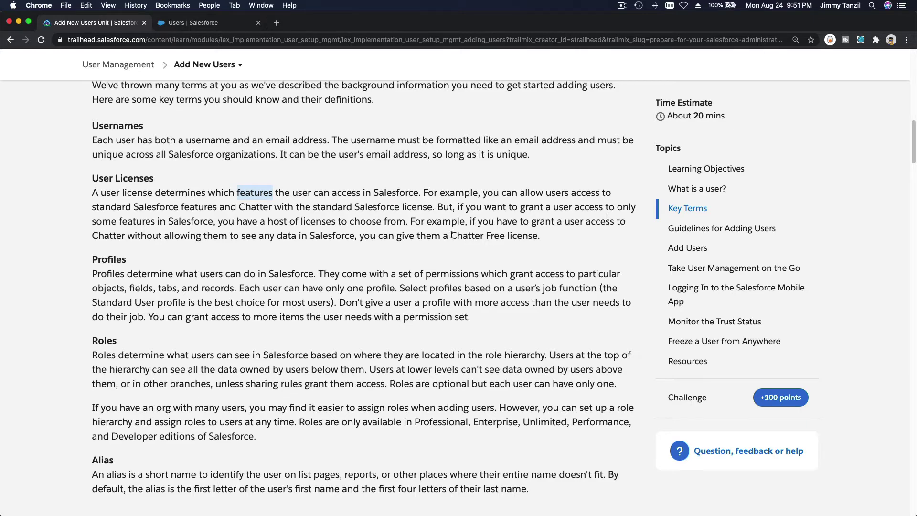
pyautogui.moveTo(450, 236); pyautogui.dragTo(506, 237)
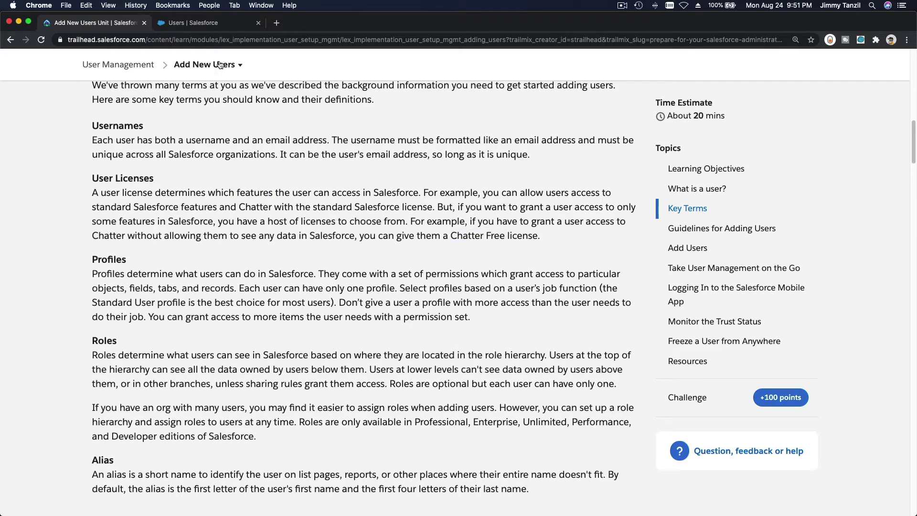
pyautogui.click(206, 26)
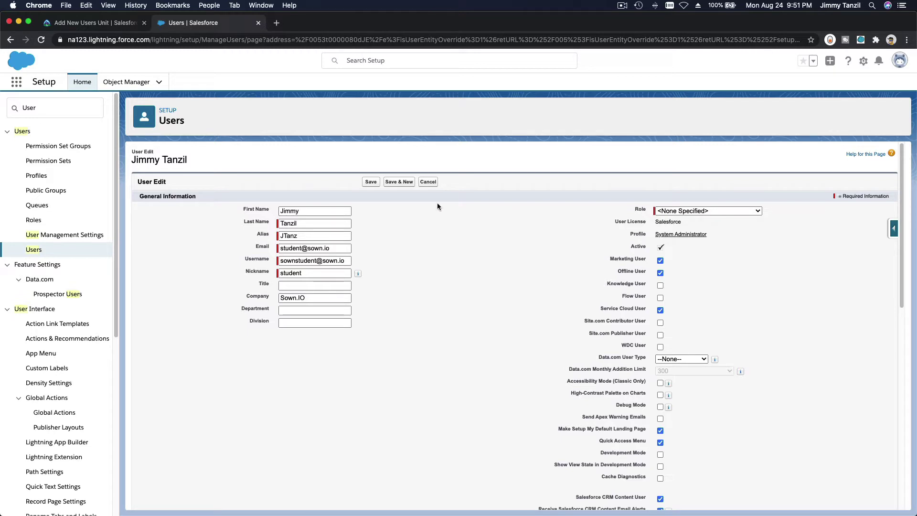
pyautogui.click(429, 183)
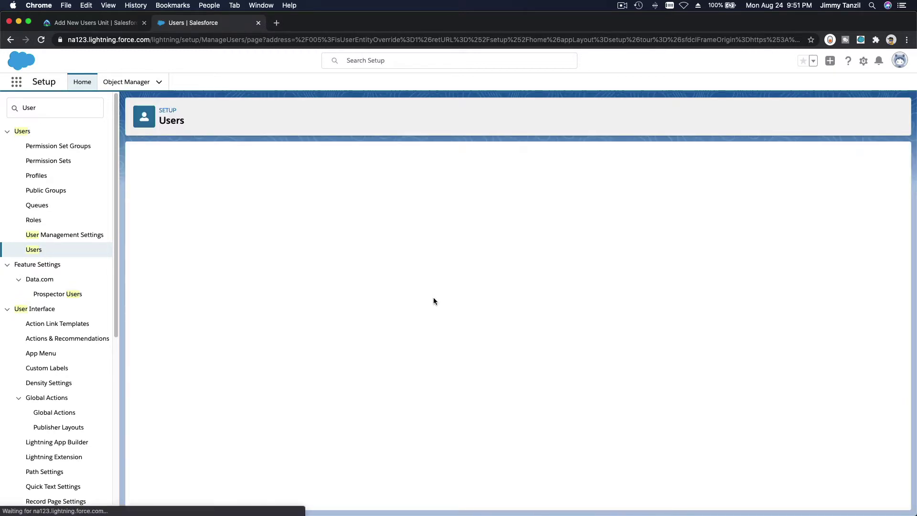
# Start a New User and keep Chatter Free as the User License
pyautogui.click(383, 231)
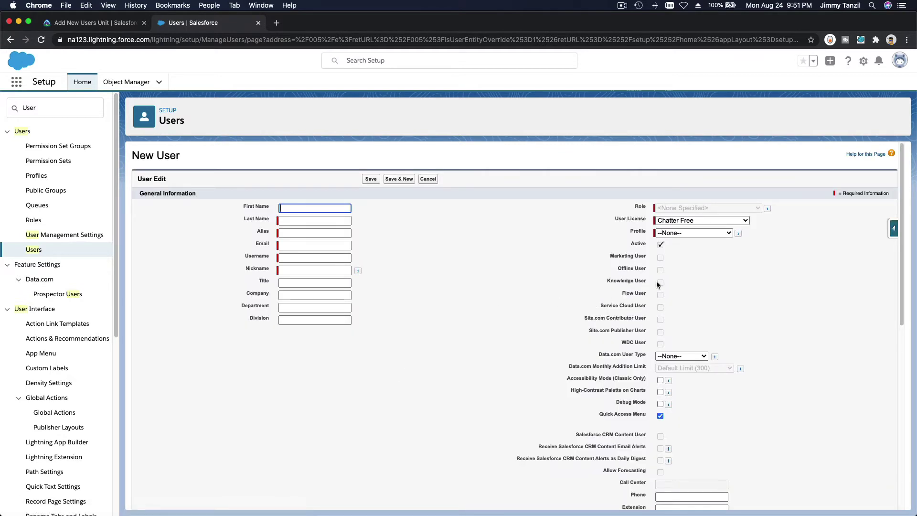
pyautogui.click(706, 220)
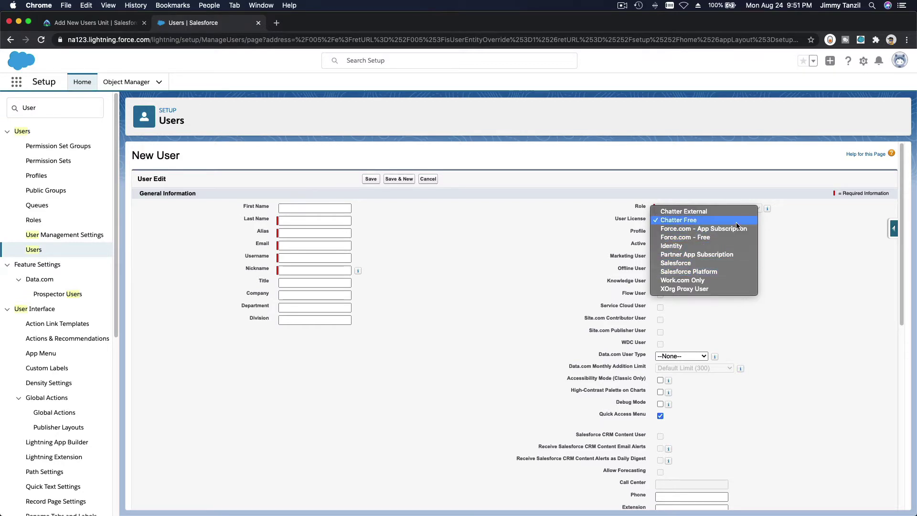
pyautogui.click(479, 246)
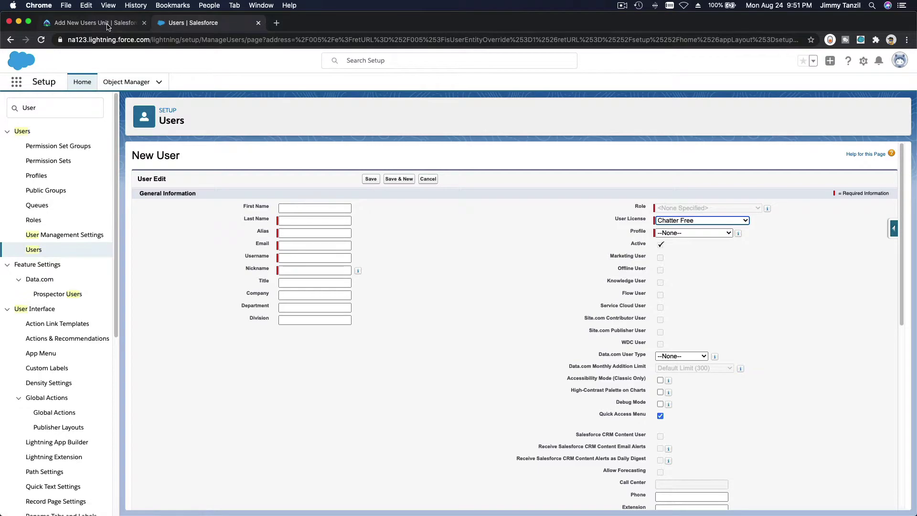
pyautogui.hotkey('ctrl', 'shift', 'Tab')
# Highlight the Profiles key term in the article, then return to the New User form
pyautogui.scroll(-3, 144, 218)
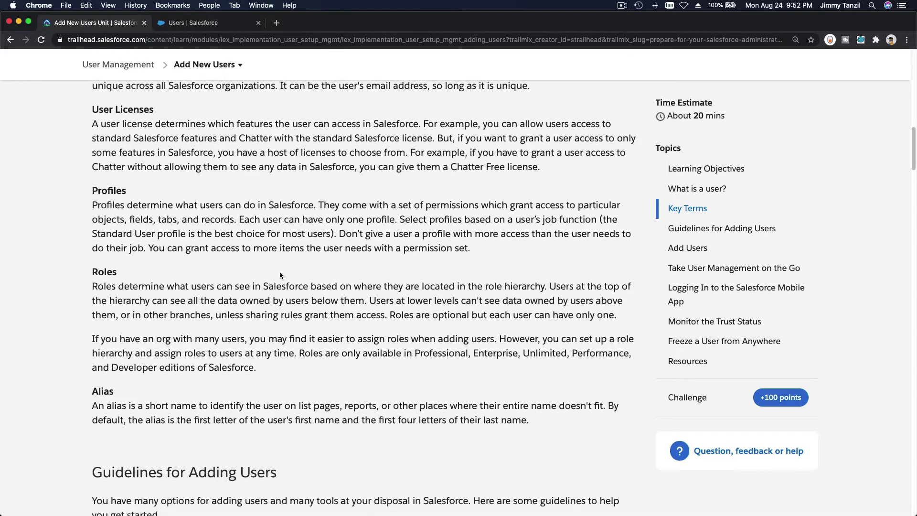
pyautogui.doubleClick(115, 190)
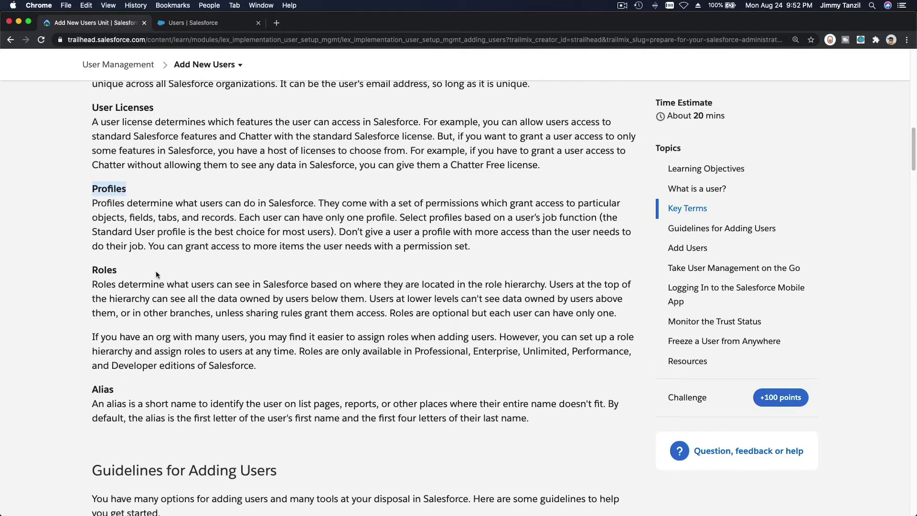
pyautogui.scroll(-1, 211, 257)
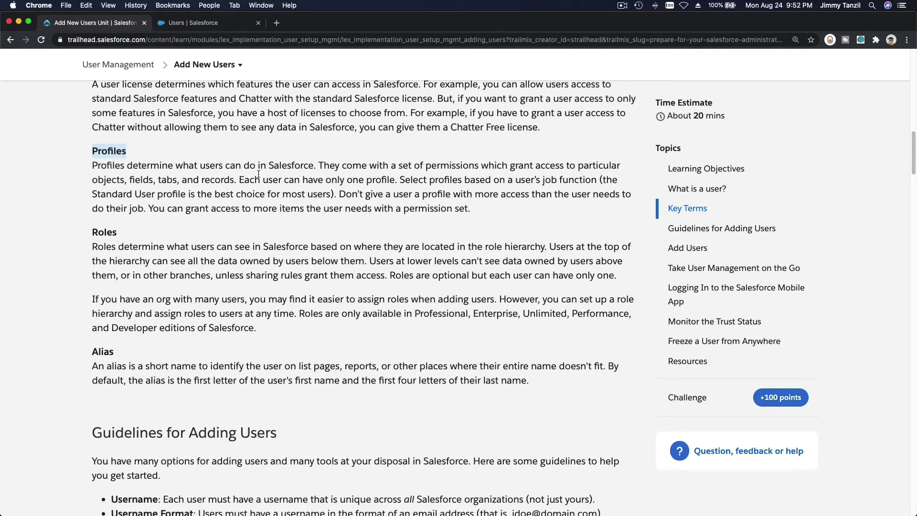
pyautogui.click(214, 26)
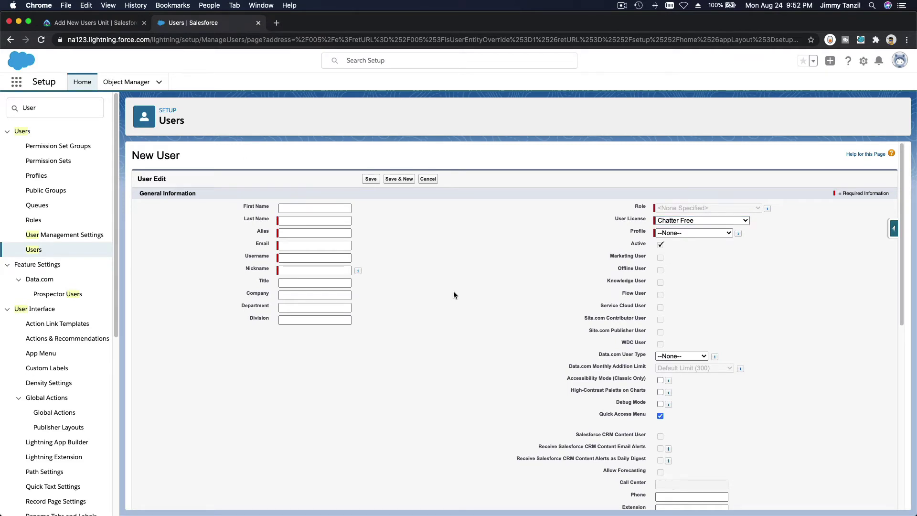
pyautogui.click(693, 234)
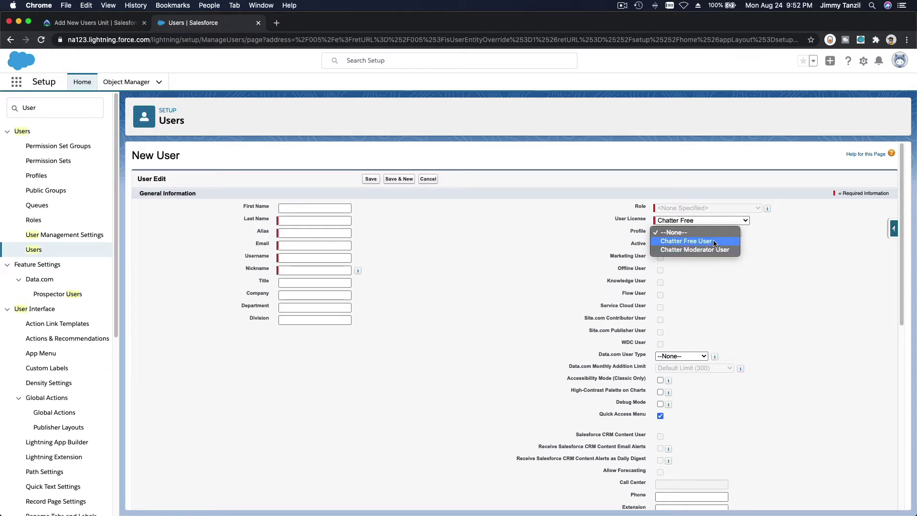
pyautogui.click(546, 238)
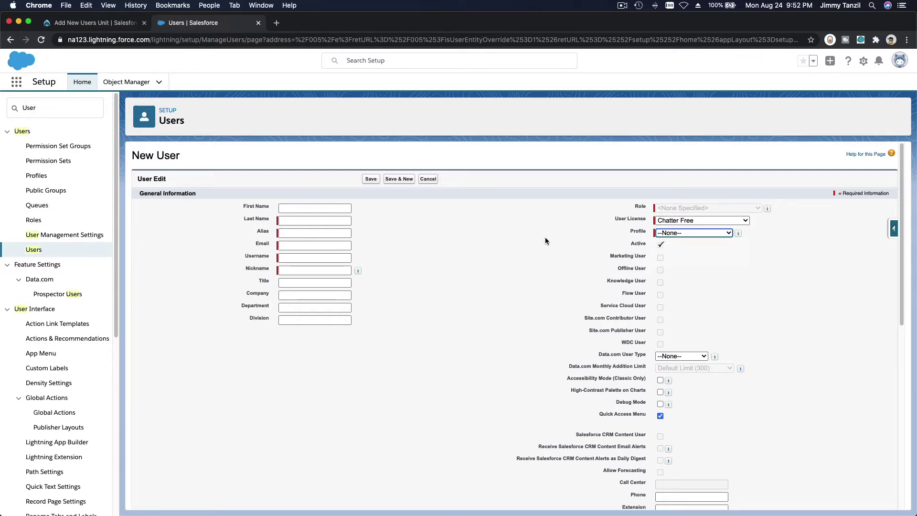
pyautogui.click(482, 238)
pyautogui.click(730, 233)
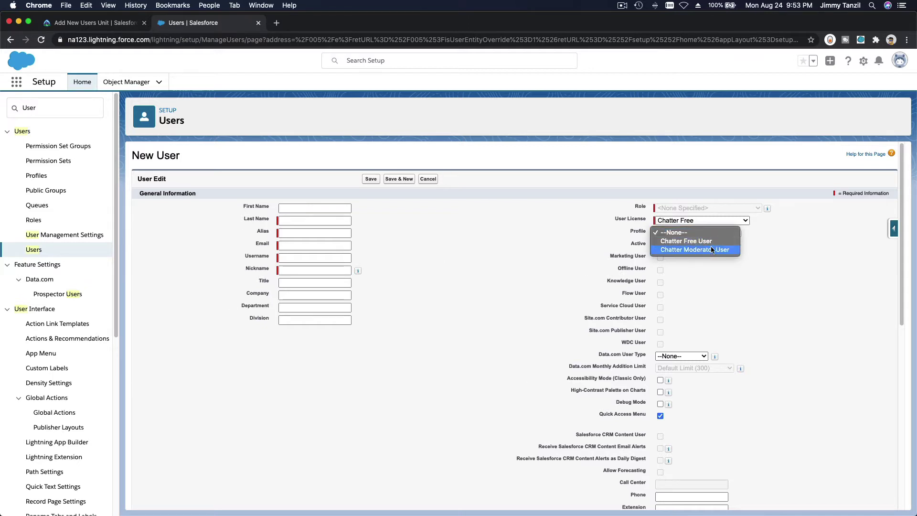
pyautogui.click(473, 246)
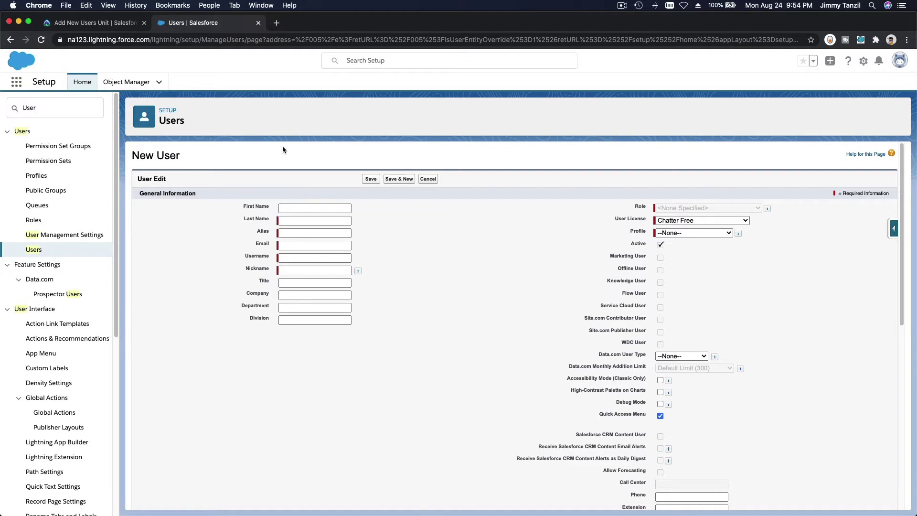
# Highlight the Roles heading and the sentence on what roles determine, then return to the New User form
pyautogui.click(88, 28)
pyautogui.scroll(-1, 323, 292)
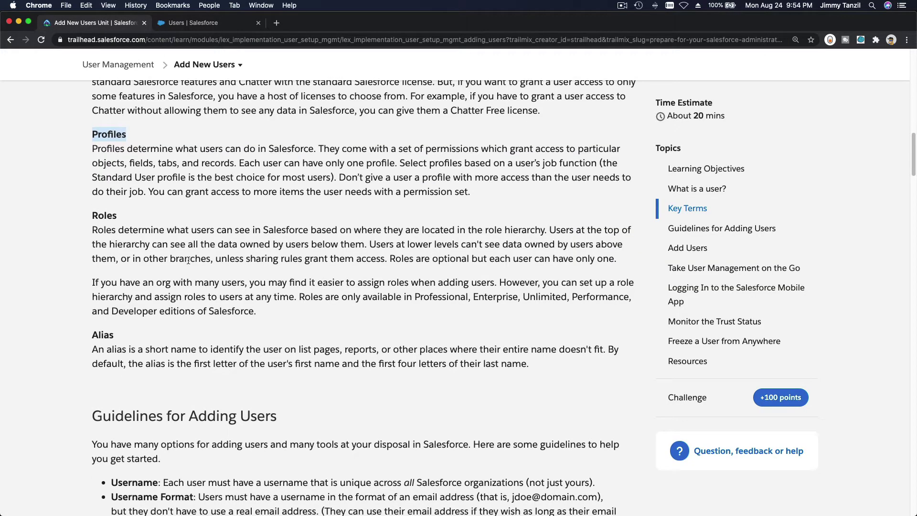
pyautogui.doubleClick(110, 216)
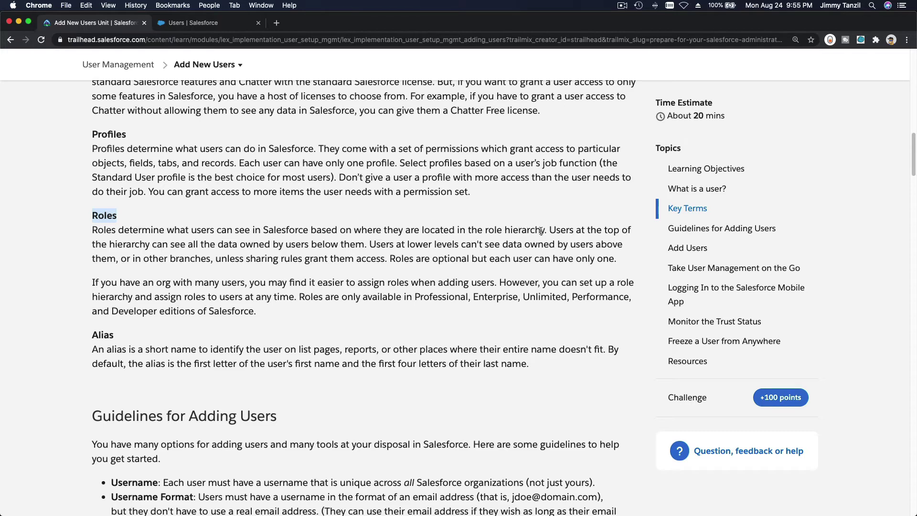
pyautogui.moveTo(545, 231); pyautogui.dragTo(92, 228)
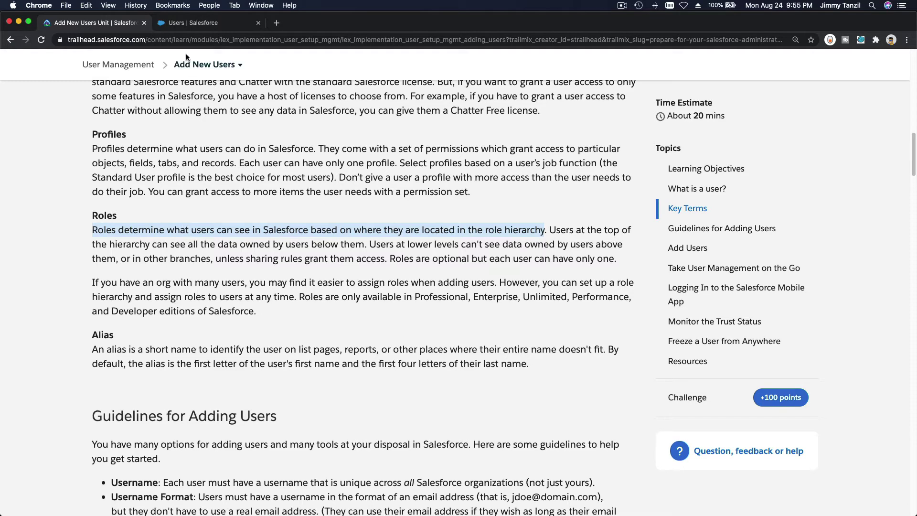
pyautogui.click(189, 24)
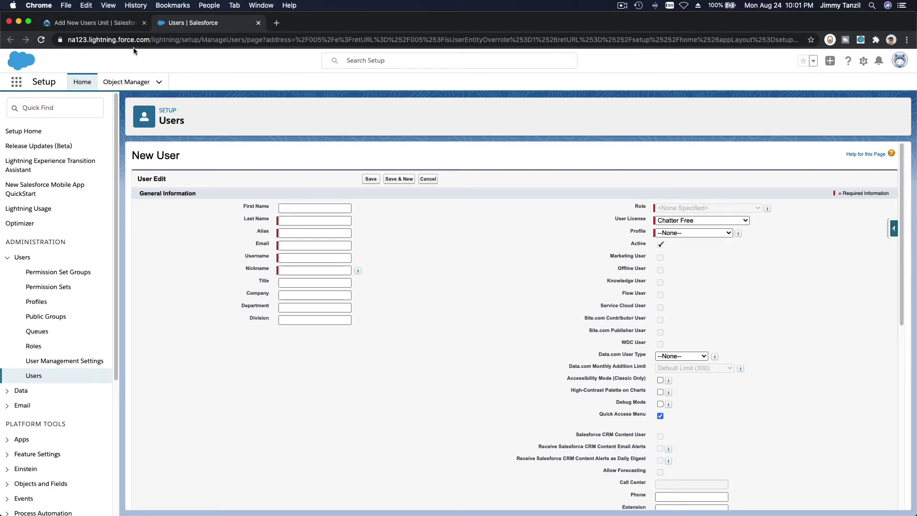
# Return to the Trailhead unit and scroll down to the Guidelines for Adding Users list
pyautogui.click(95, 22)
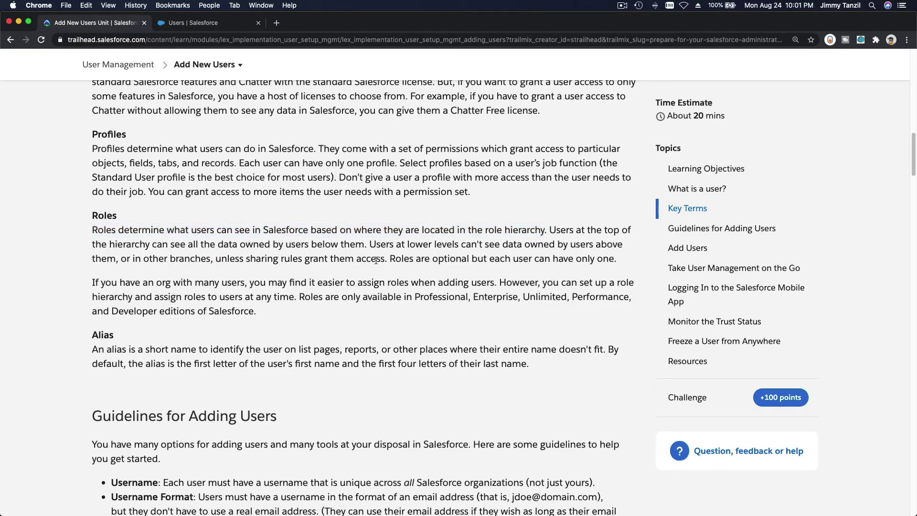
pyautogui.scroll(-5, 376, 260)
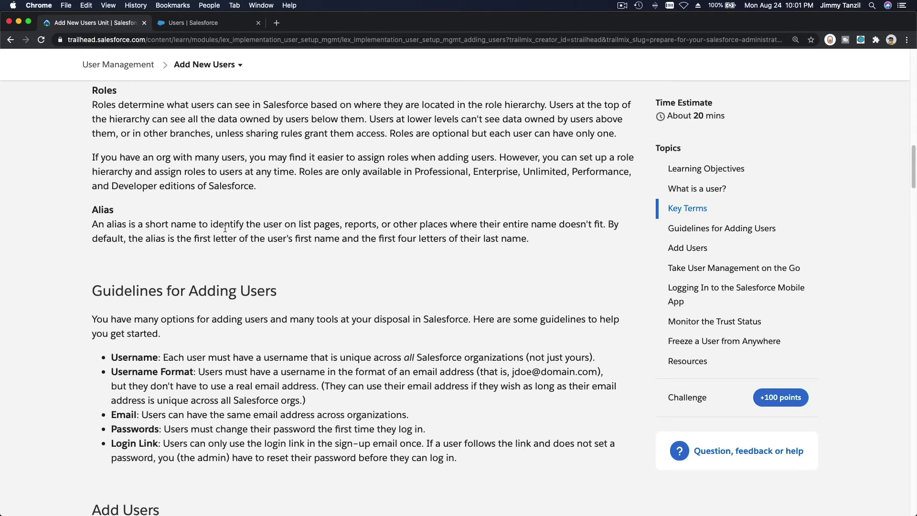
pyautogui.doubleClick(251, 224)
# Review the All Users list, then return to the Trailhead Add New Users unit's Guidelines for Adding Users section
pyautogui.click(190, 25)
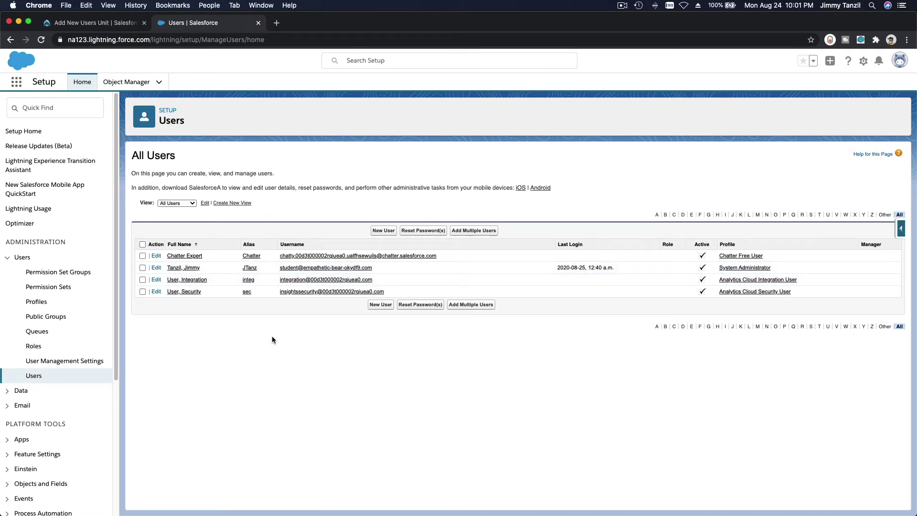
pyautogui.click(109, 25)
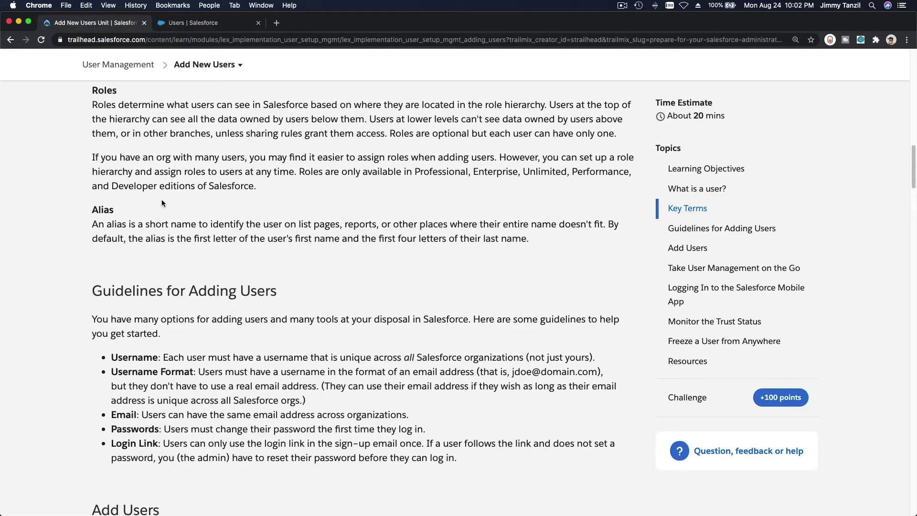
pyautogui.scroll(-5, 225, 263)
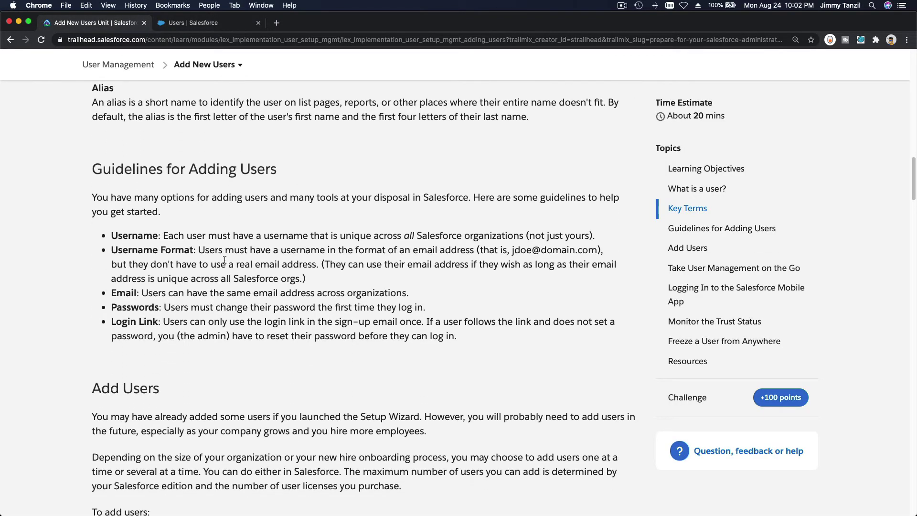
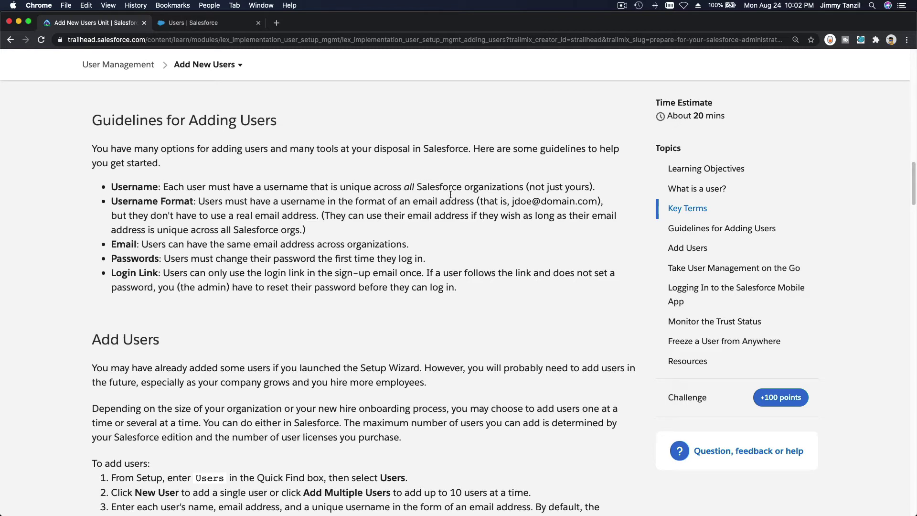
# Highlight the Username guideline in the Guidelines for Adding Users section
pyautogui.tripleClick(510, 186)
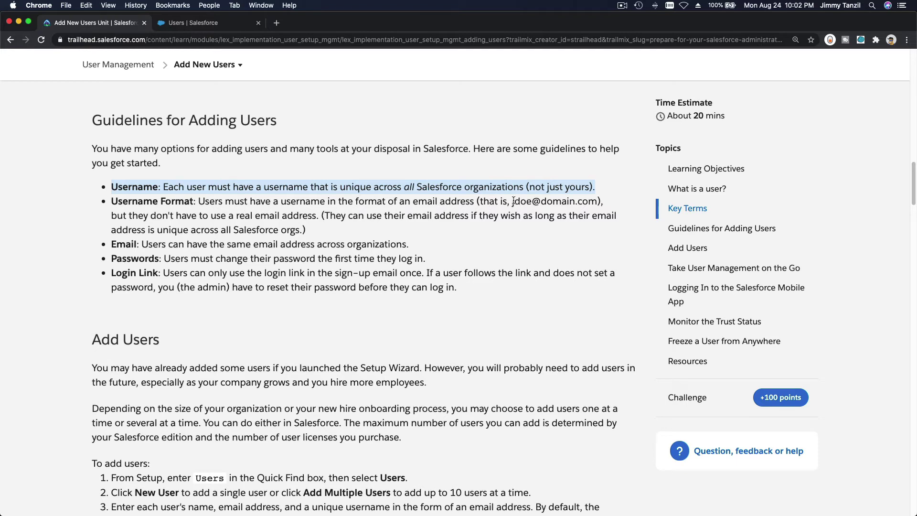
pyautogui.moveTo(512, 201); pyautogui.dragTo(595, 203)
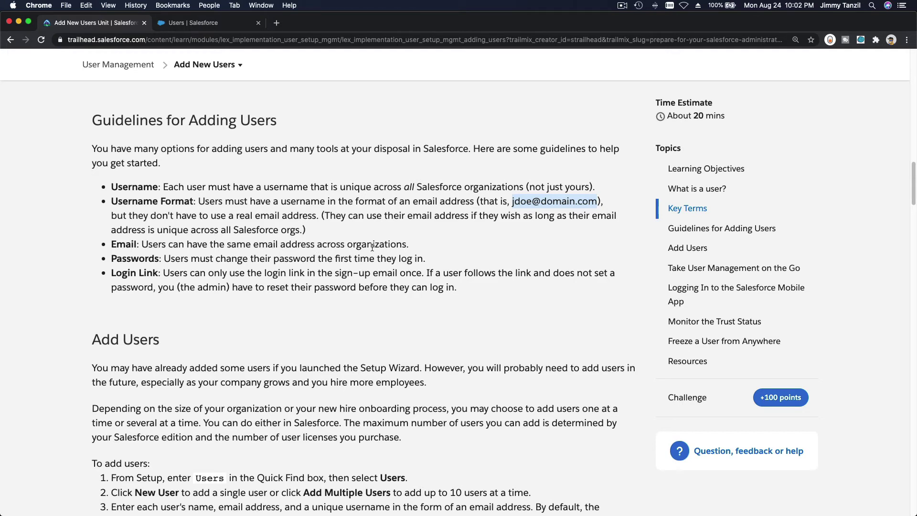
pyautogui.doubleClick(132, 245)
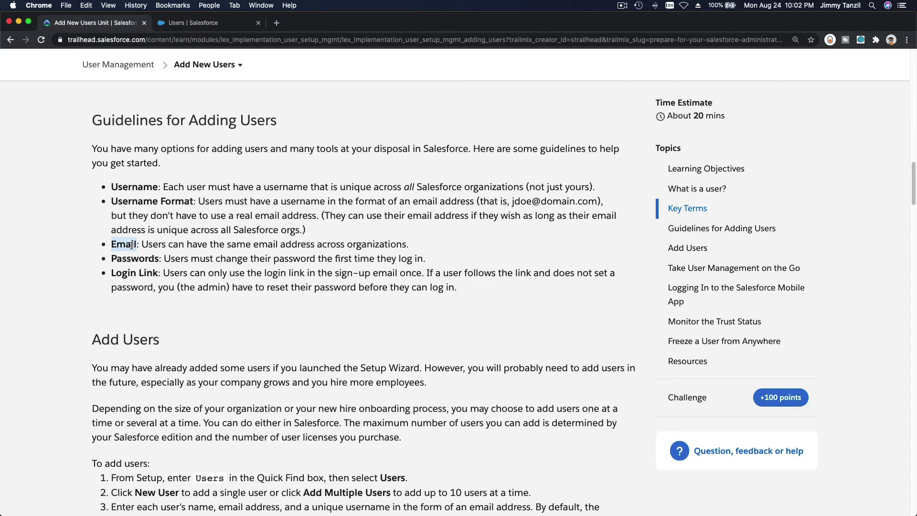
pyautogui.tripleClick(137, 262)
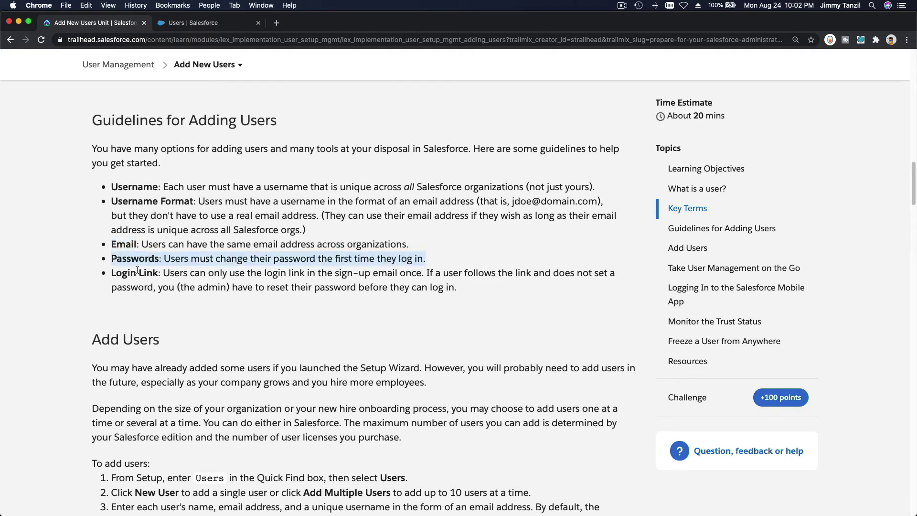
pyautogui.tripleClick(139, 281)
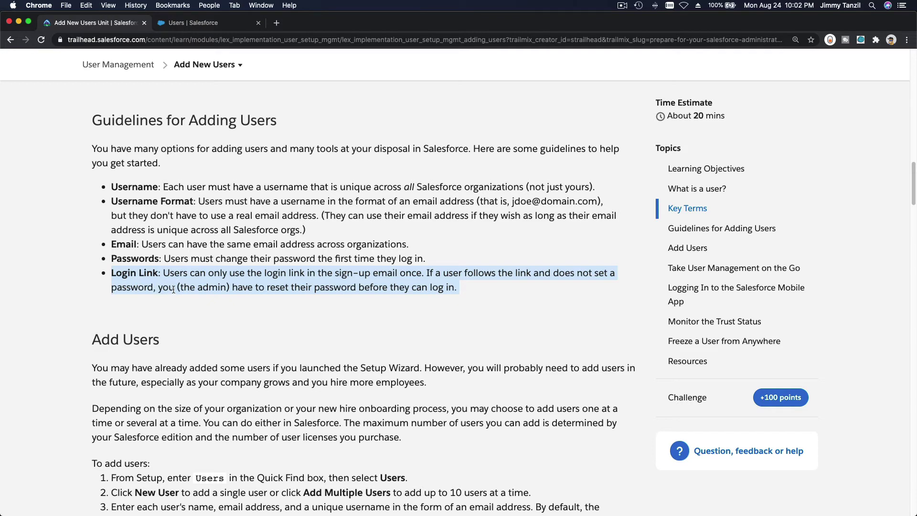
pyautogui.click(300, 311)
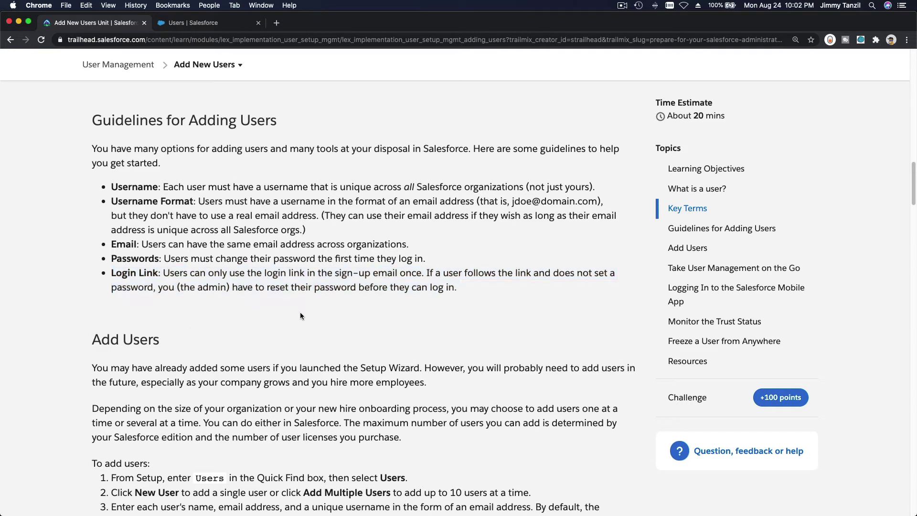
# Scroll down to the Add Users procedure and highlight step 6 about generating passwords
pyautogui.scroll(-3, 300, 312)
pyautogui.scroll(-1, 300, 312)
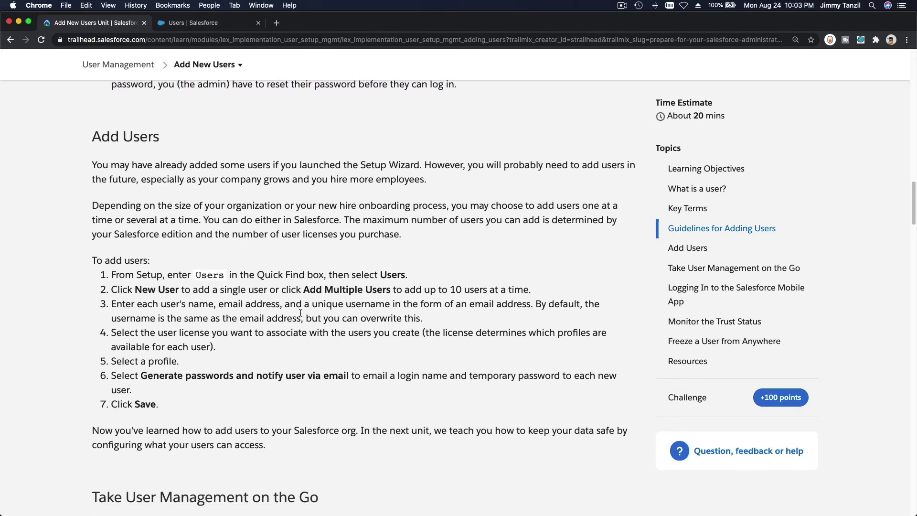
pyautogui.scroll(-1, 300, 313)
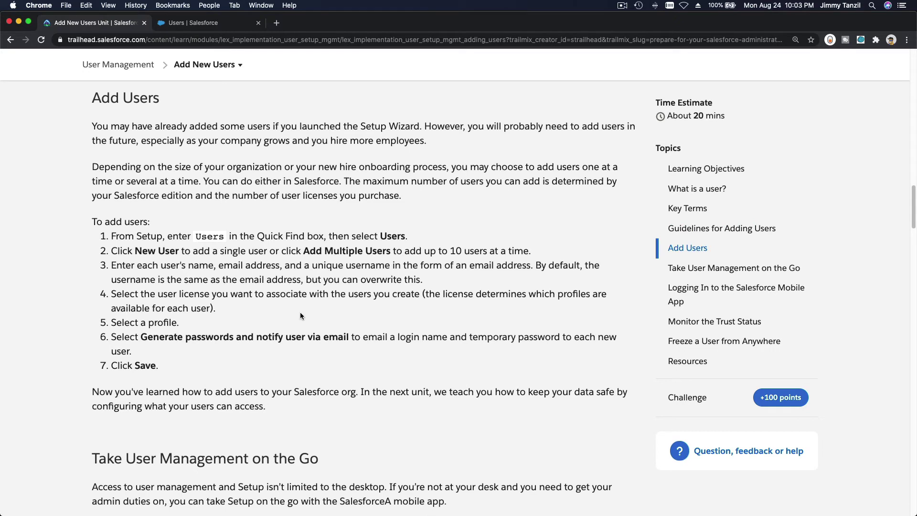
pyautogui.scroll(-1, 301, 313)
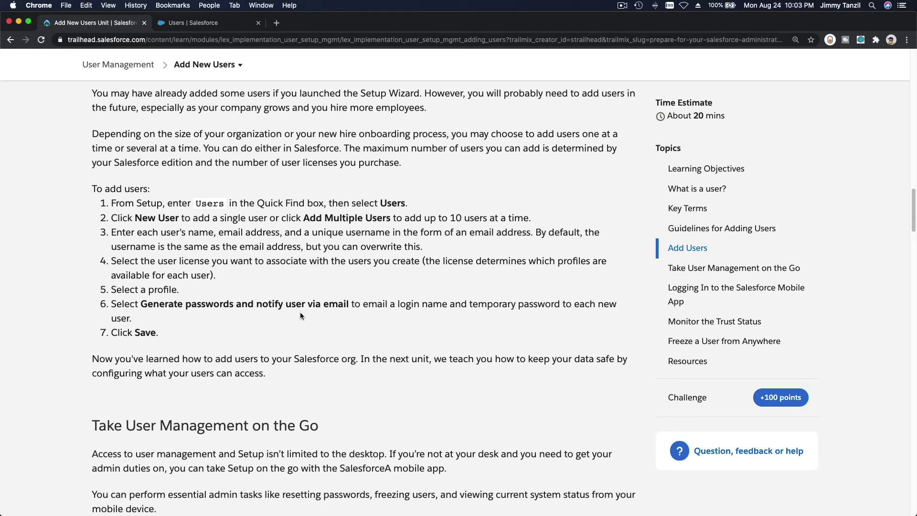
pyautogui.tripleClick(126, 306)
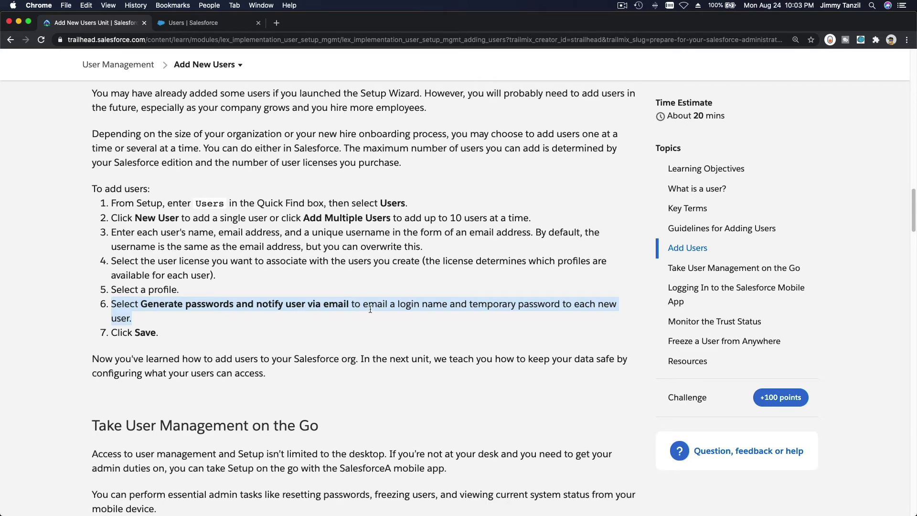
pyautogui.click(207, 25)
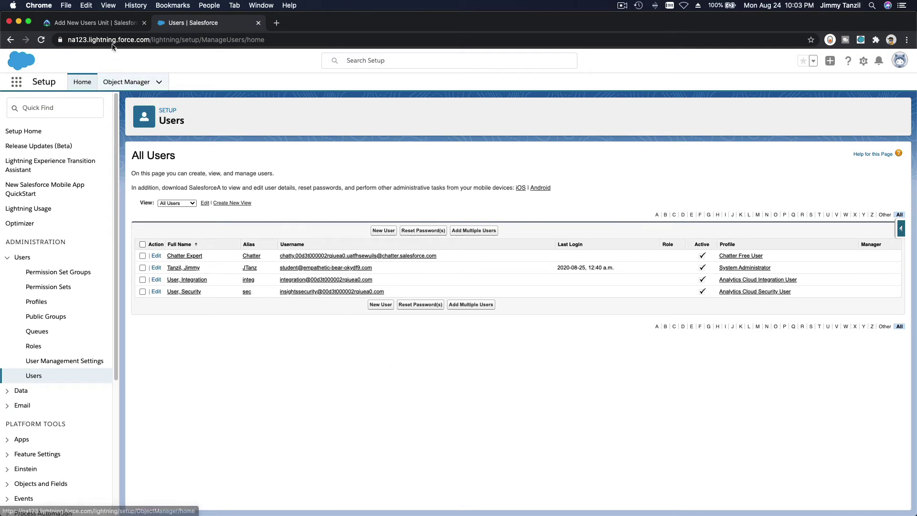
pyautogui.click(96, 23)
pyautogui.click(225, 323)
pyautogui.scroll(-5, 225, 323)
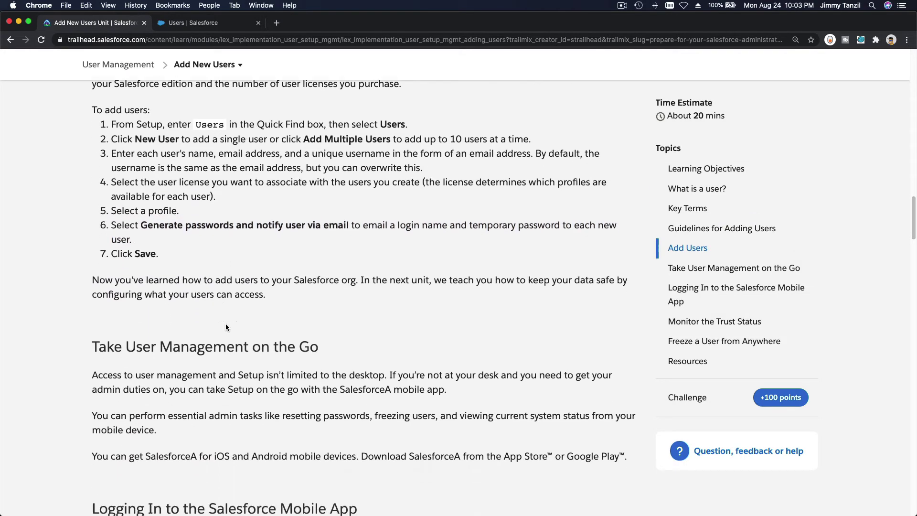
# Scroll past the mobile app login section to Monitor the Trust Status, then start a new tab
pyautogui.scroll(-1, 225, 323)
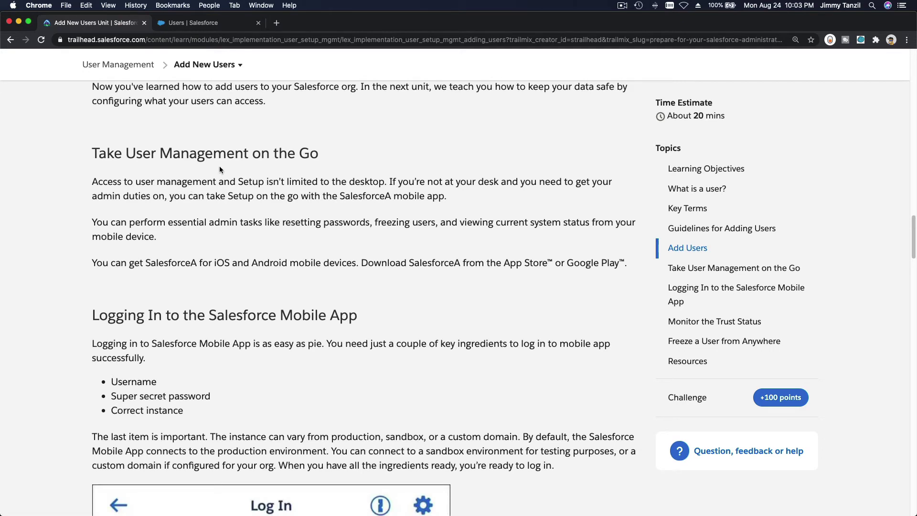
pyautogui.scroll(-1, 225, 201)
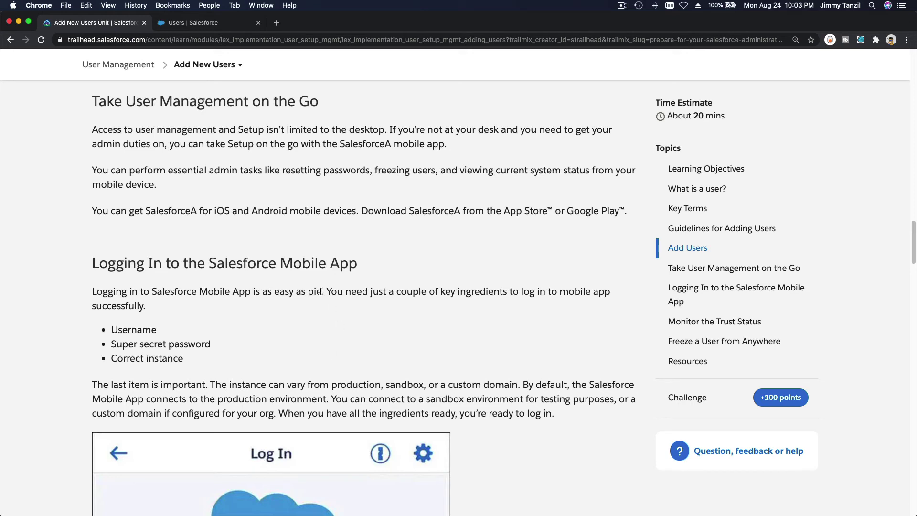
pyautogui.scroll(-5, 521, 241)
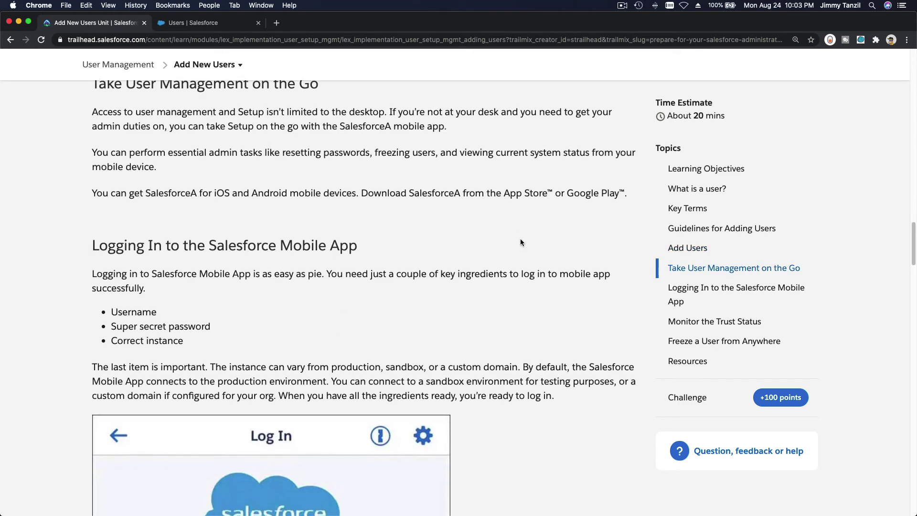
pyautogui.scroll(-6, 521, 239)
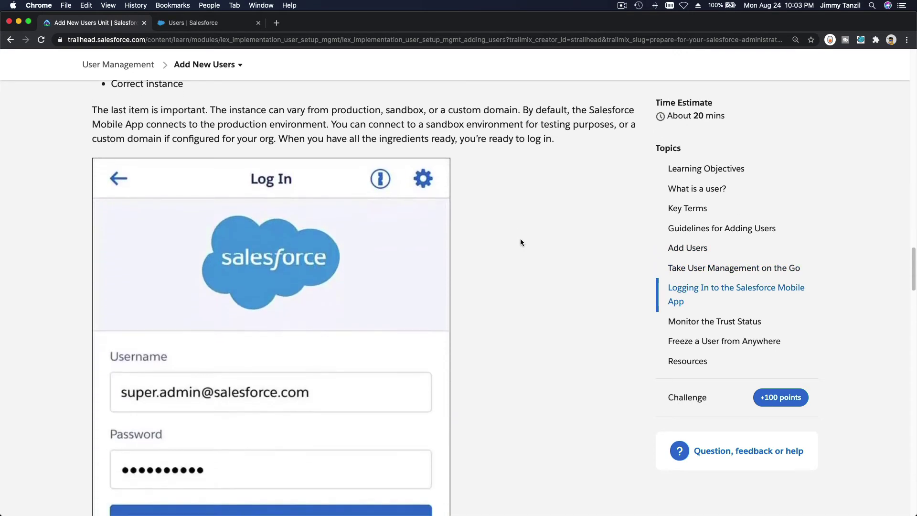
pyautogui.scroll(-6, 447, 352)
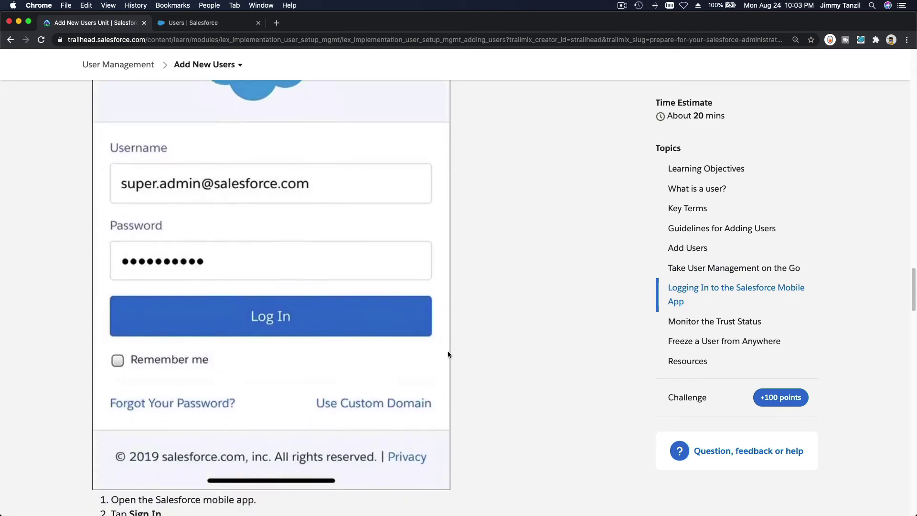
pyautogui.scroll(-3, 538, 312)
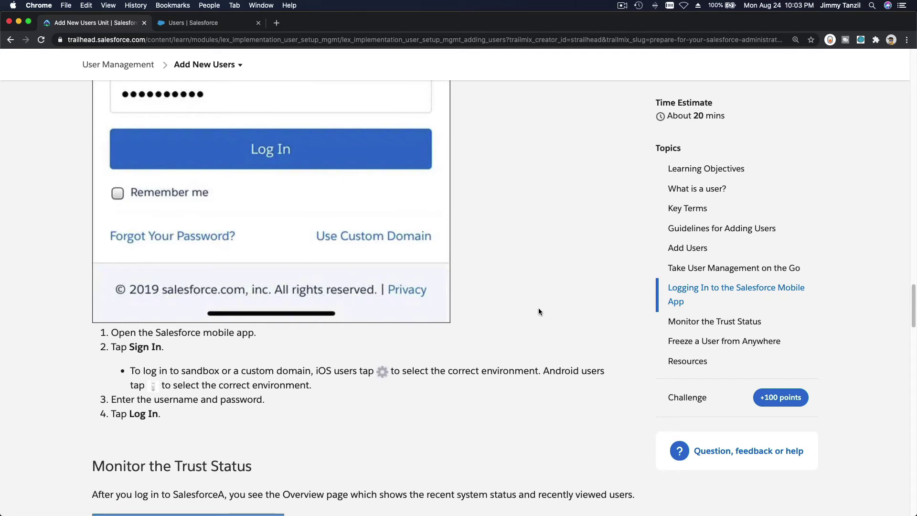
pyautogui.scroll(-3, 258, 373)
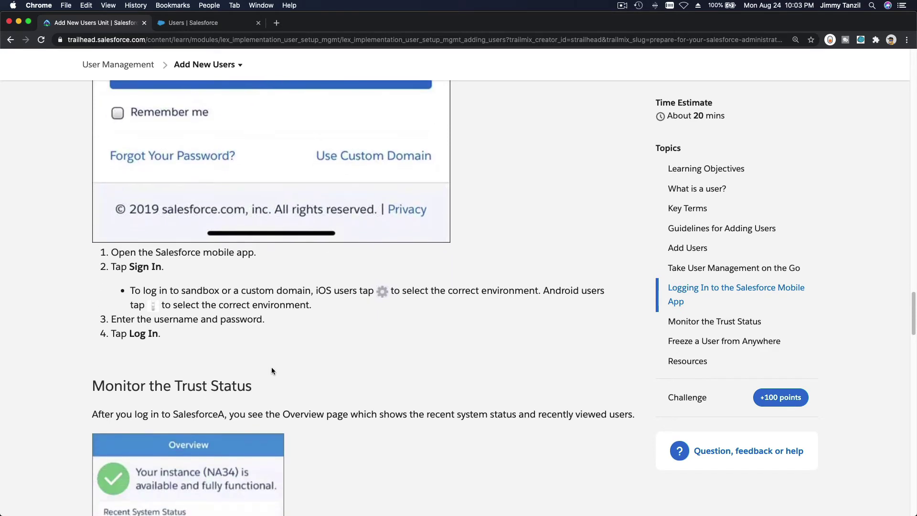
pyautogui.scroll(-5, 427, 337)
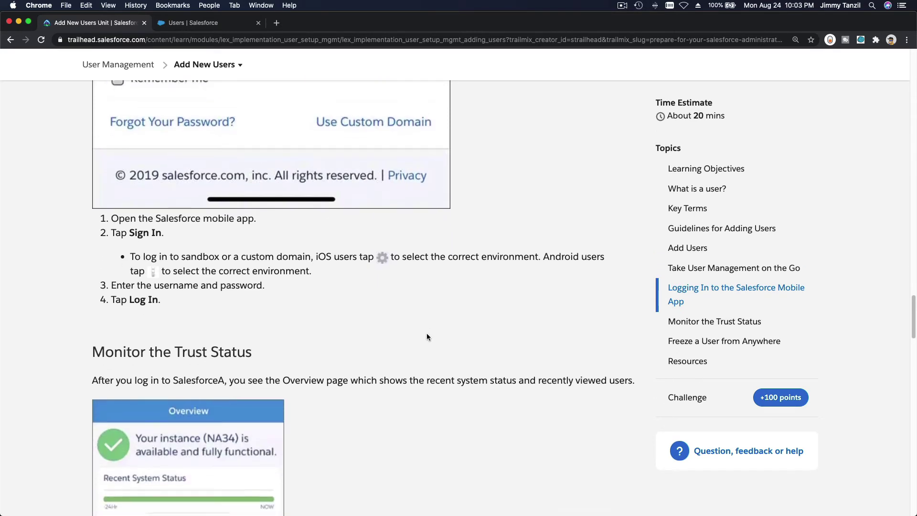
pyautogui.scroll(-2, 426, 336)
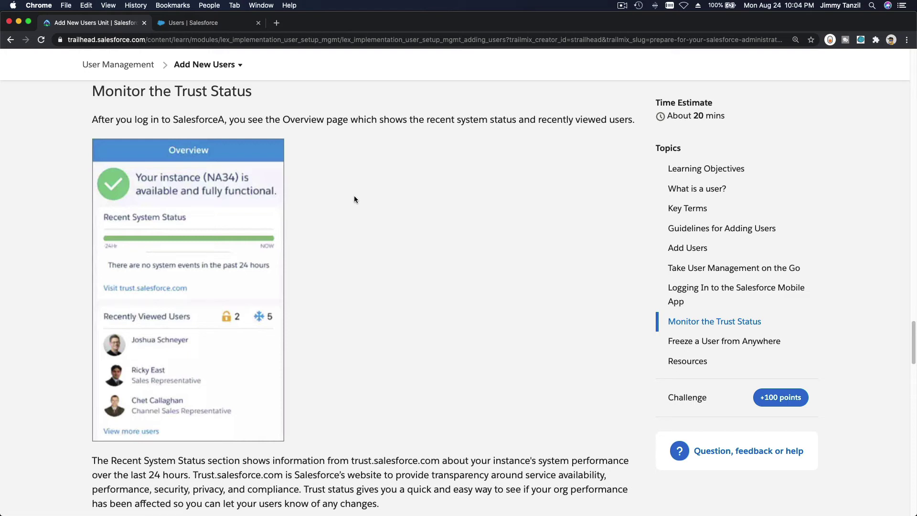
pyautogui.scroll(-3, 354, 199)
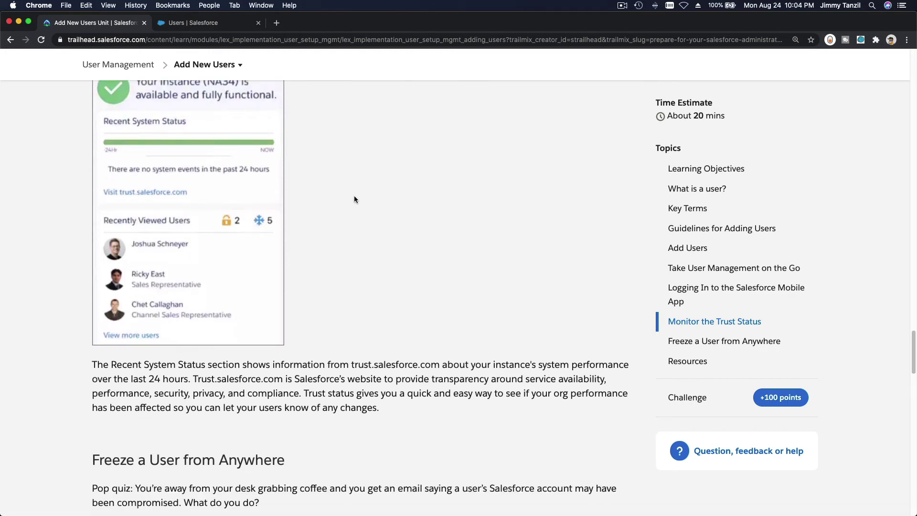
pyautogui.scroll(2, 354, 199)
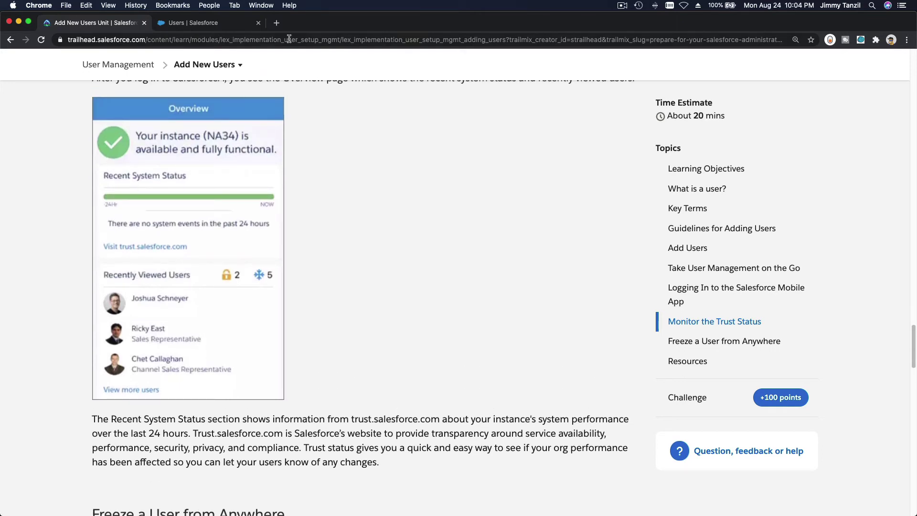
pyautogui.click(277, 23)
# Load trust.salesforce.com in the new tab, then switch back to the org's Users page
pyautogui.write('trust.sal')
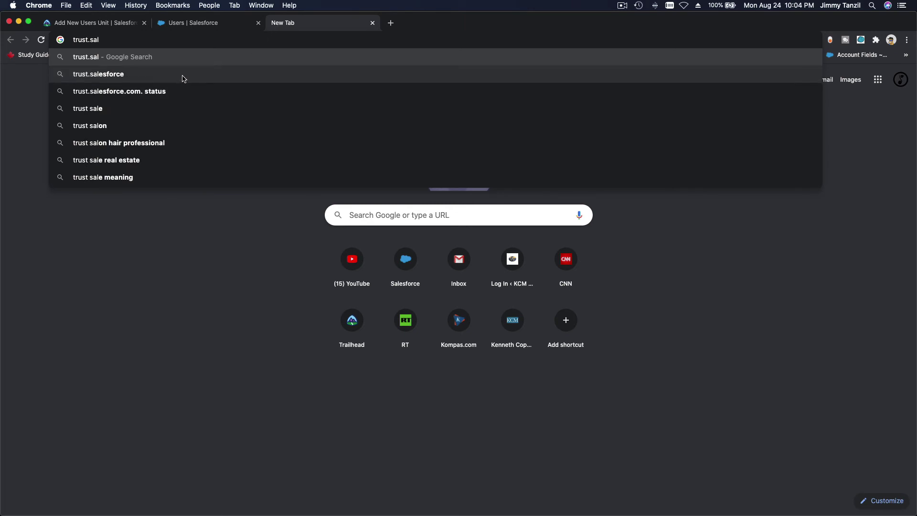
pyautogui.write('esforce')
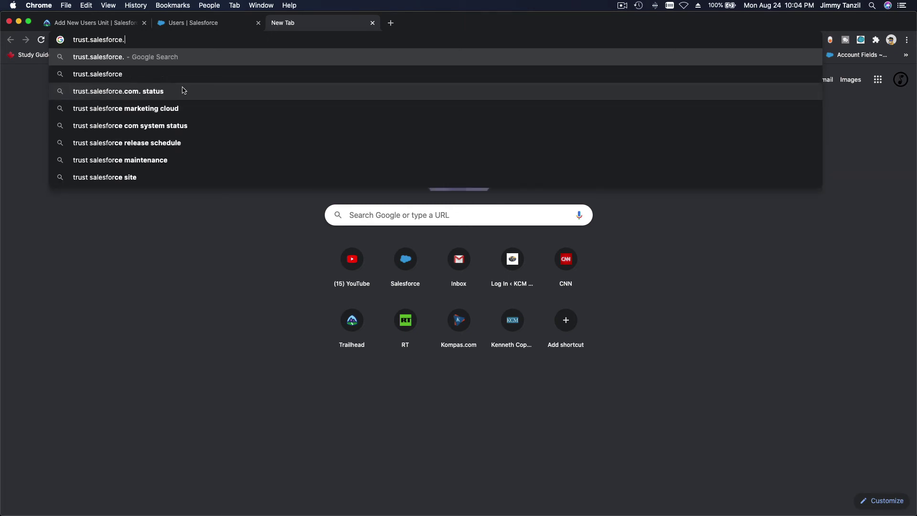
pyautogui.write('.com')
pyautogui.press('Return')
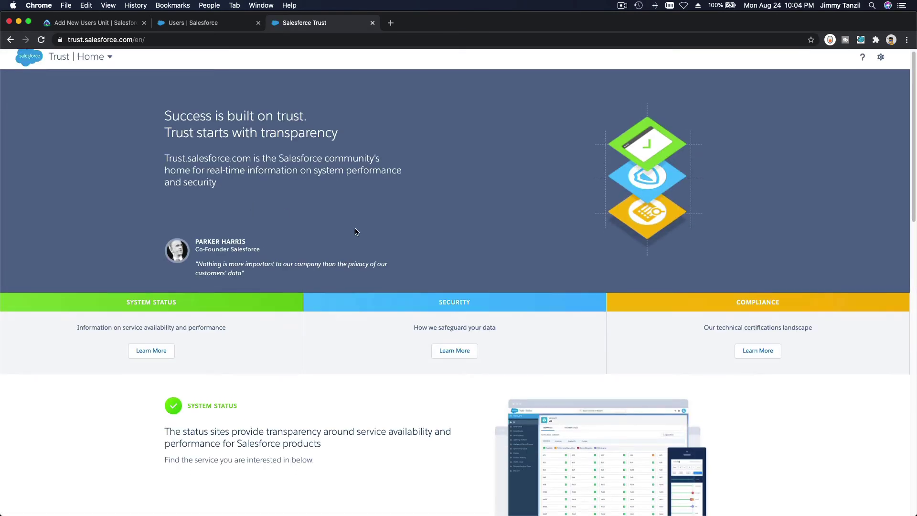
pyautogui.click(200, 27)
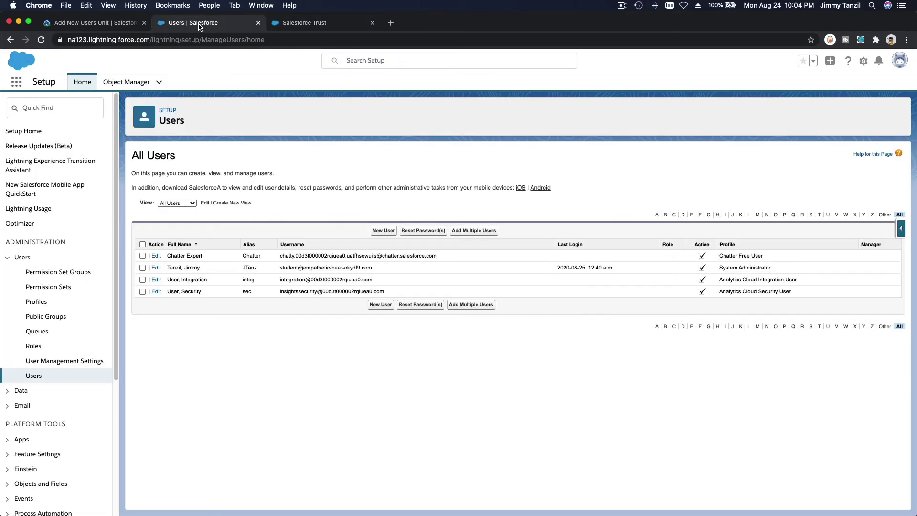
# Select the na123 instance name in the Users page address, then return to the Trust tab
pyautogui.doubleClick(69, 43)
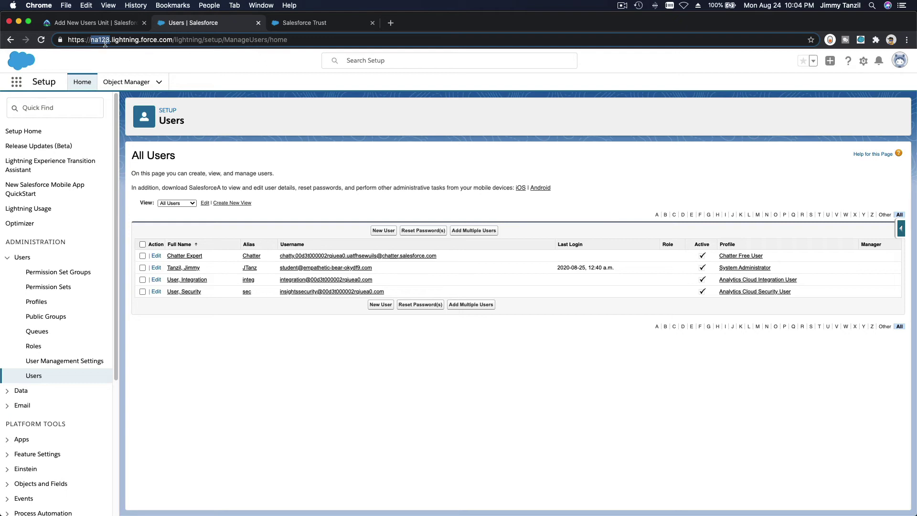
pyautogui.click(308, 26)
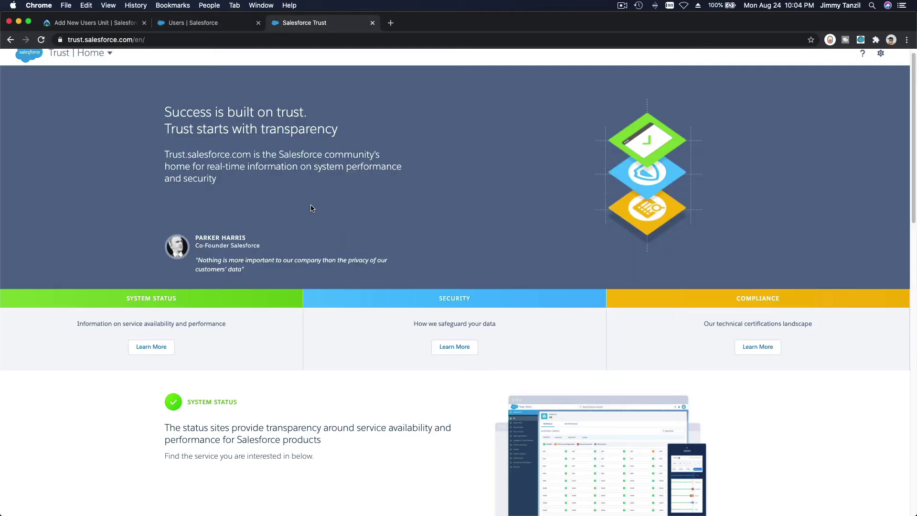
# Search the Trust status site for na123, confirm it shows healthy, and return to Trailhead
pyautogui.scroll(-1, 311, 208)
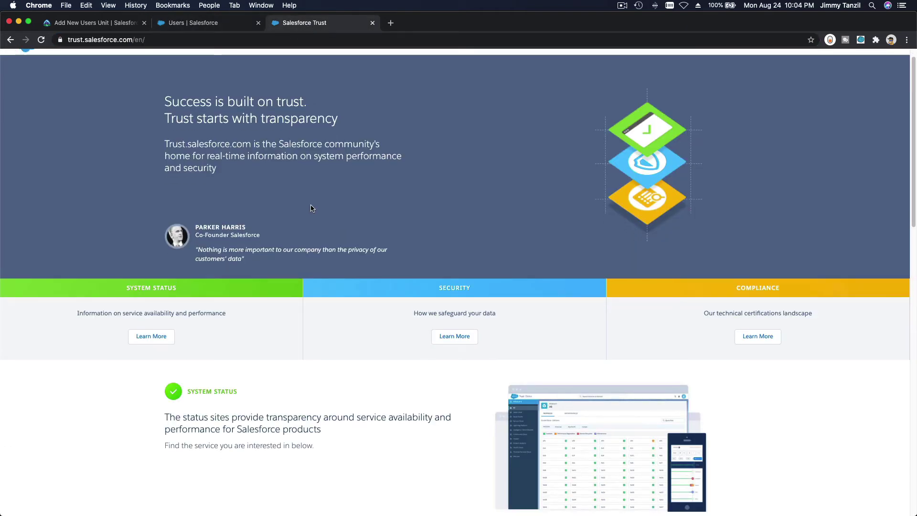
pyautogui.scroll(-3, 201, 327)
pyautogui.scroll(-10, 202, 326)
pyautogui.scroll(-10, 300, 317)
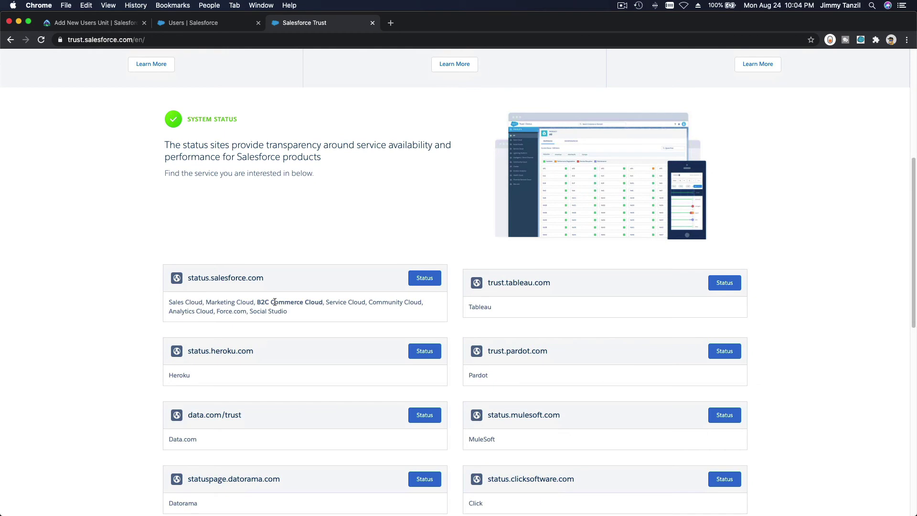
pyautogui.click(424, 280)
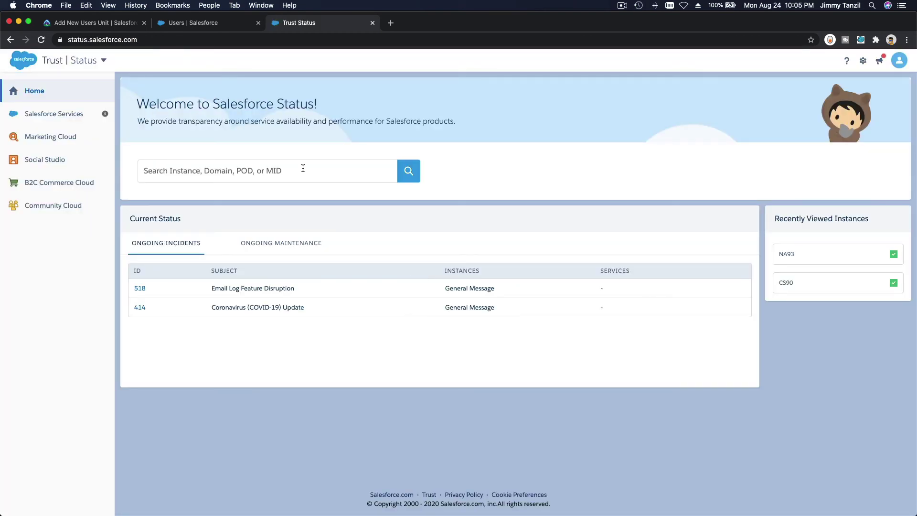
pyautogui.click(302, 168)
pyautogui.write('na123')
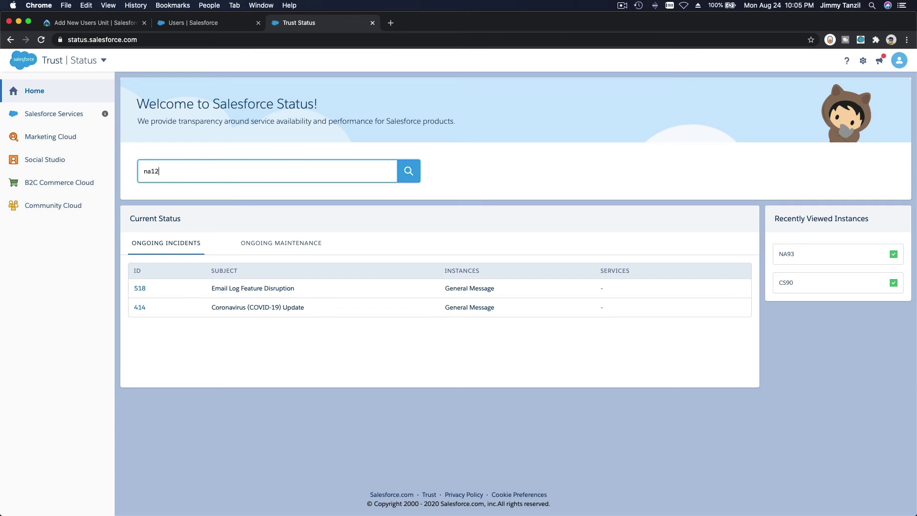
pyautogui.click(414, 173)
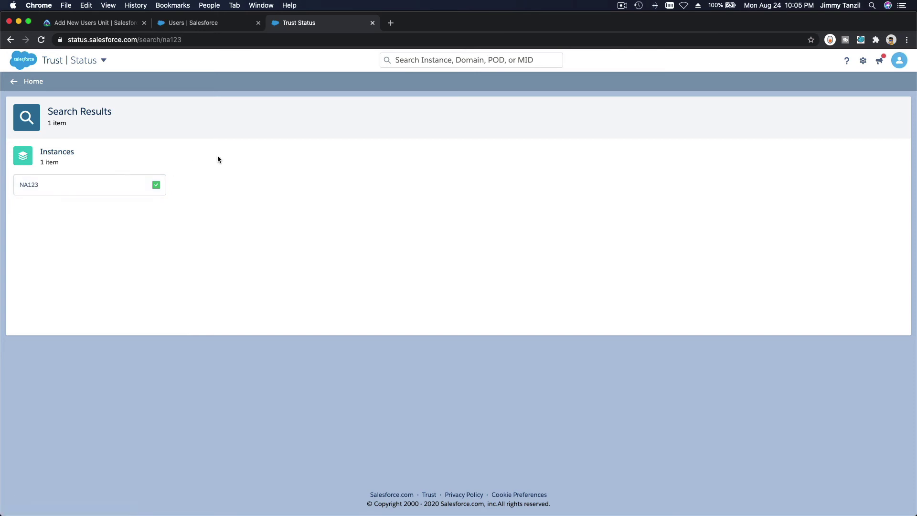
pyautogui.click(111, 23)
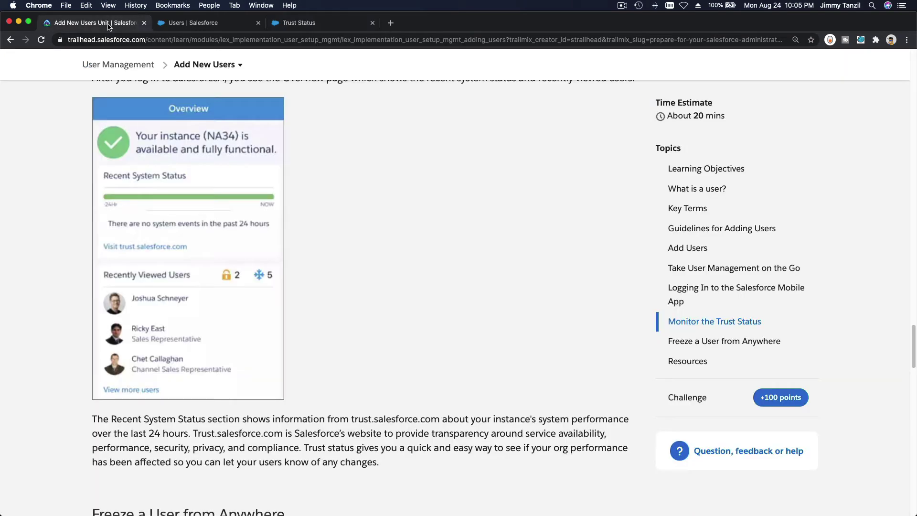
# Scroll to the Freeze a User from Anywhere section, then switch to the org's Users tab
pyautogui.scroll(-8, 436, 285)
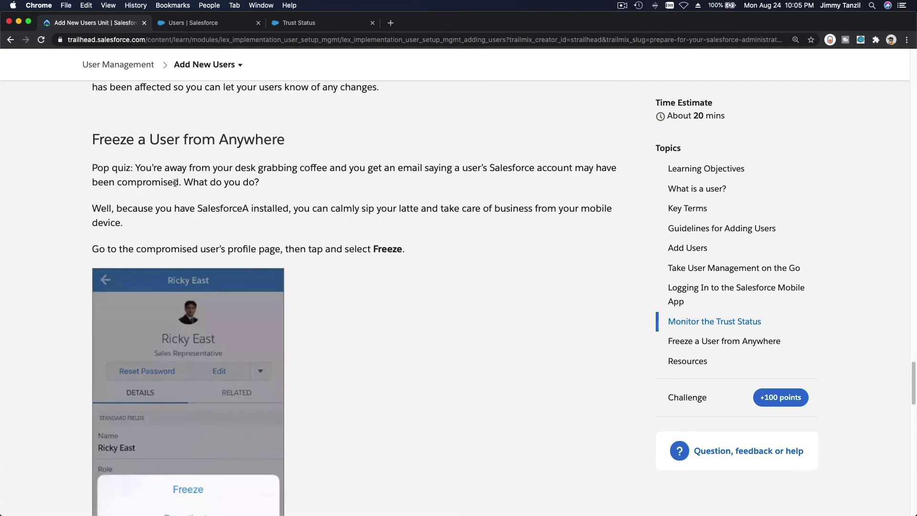
pyautogui.scroll(-1, 219, 157)
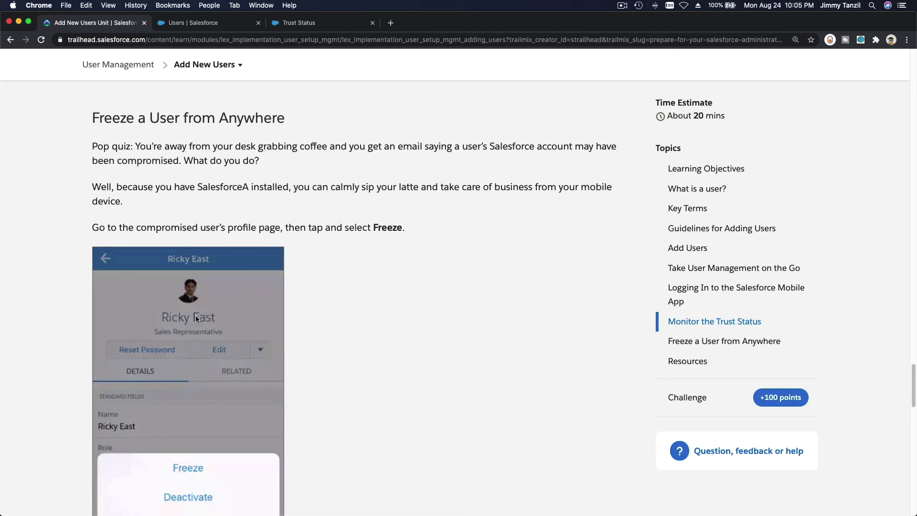
pyautogui.scroll(-1, 196, 318)
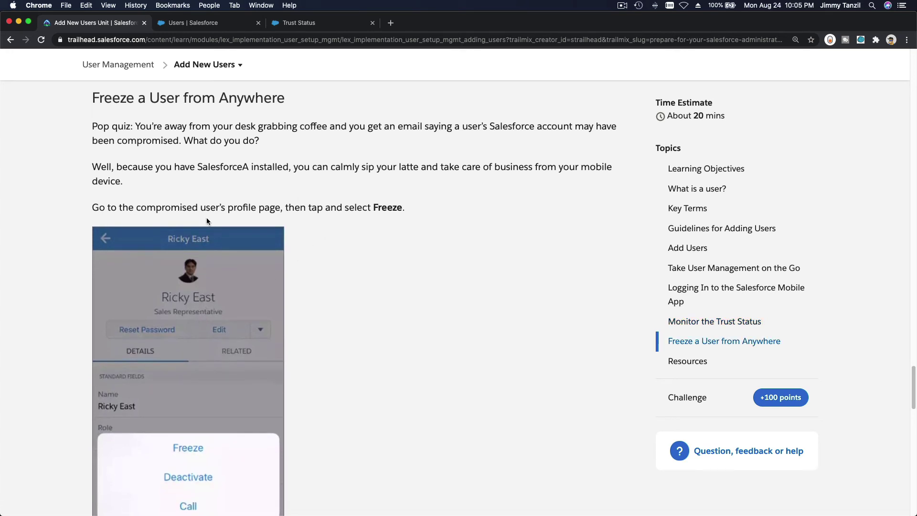
pyautogui.scroll(-1, 206, 276)
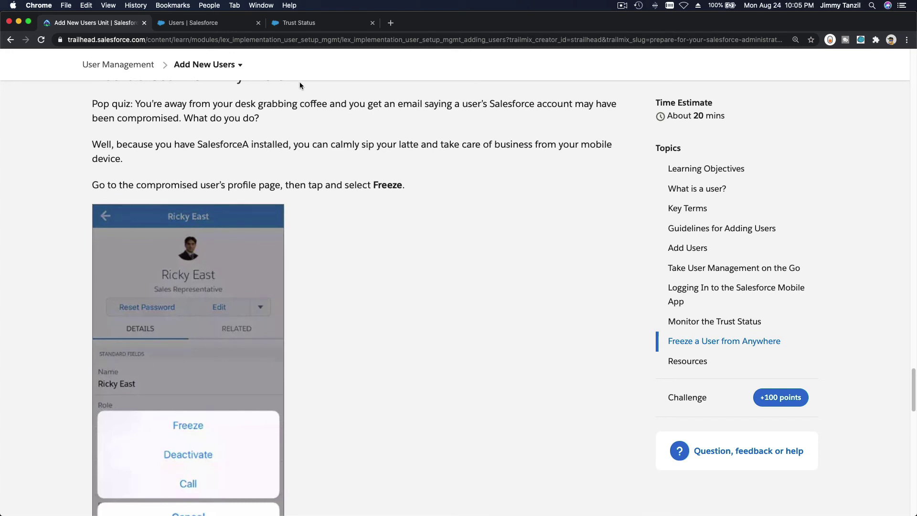
pyautogui.click(213, 26)
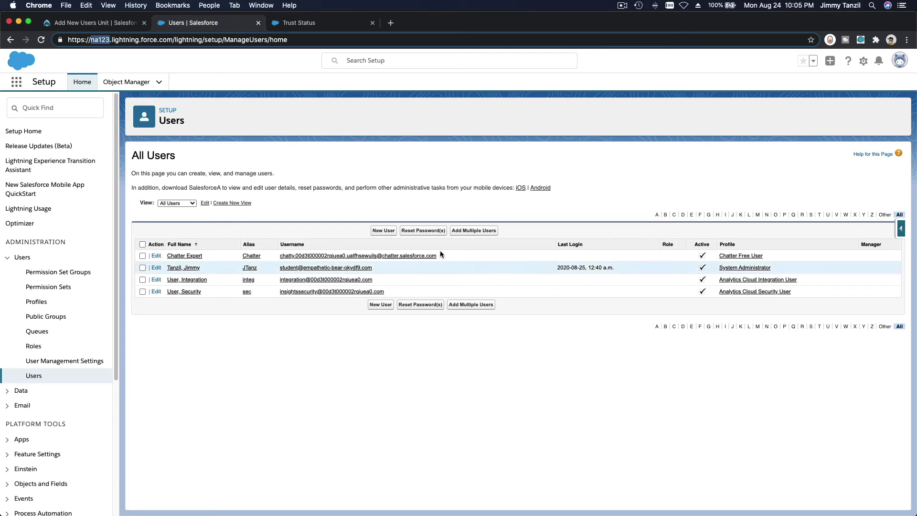
# Try freezing the Security User, hit the error, go back, and return to Trailhead's freeze section
pyautogui.click(205, 137)
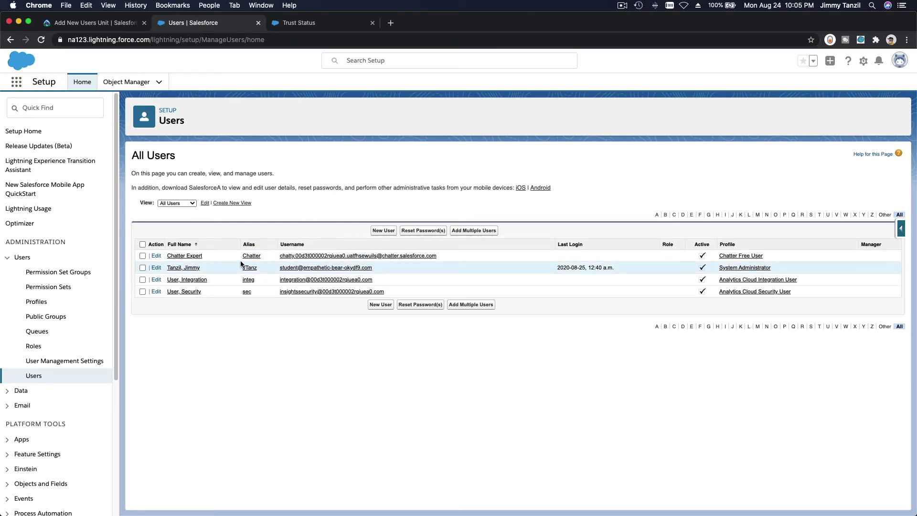
pyautogui.click(190, 292)
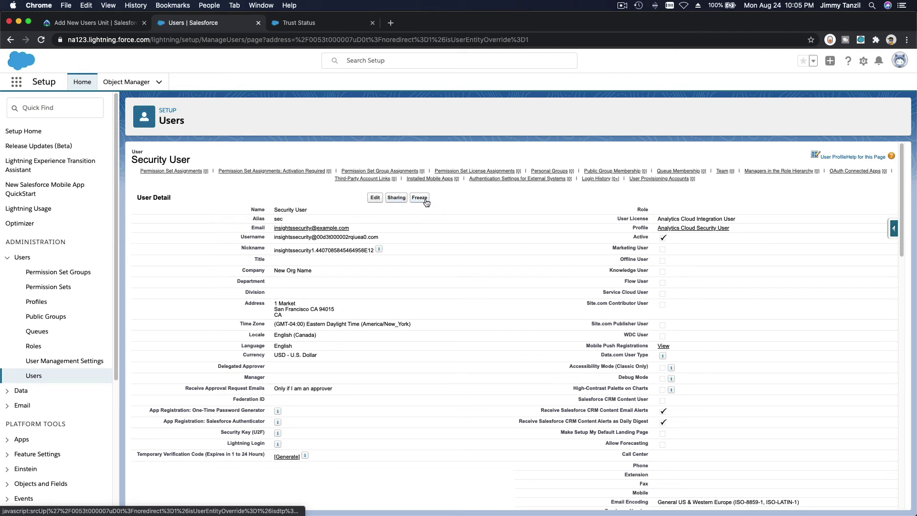
pyautogui.click(422, 199)
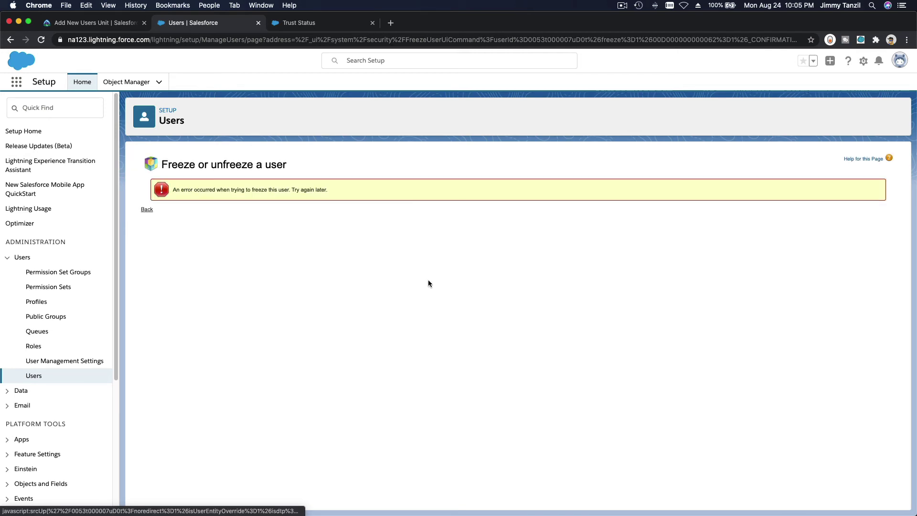
pyautogui.click(145, 209)
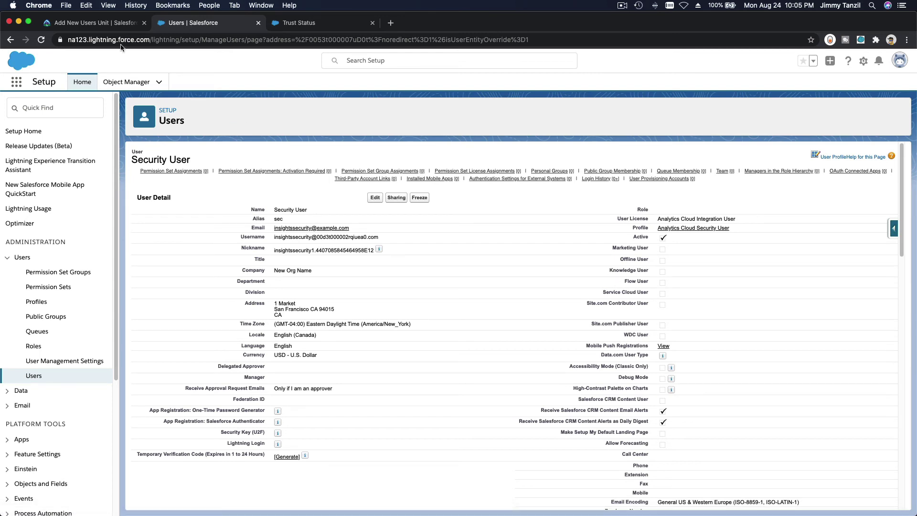
pyautogui.click(106, 25)
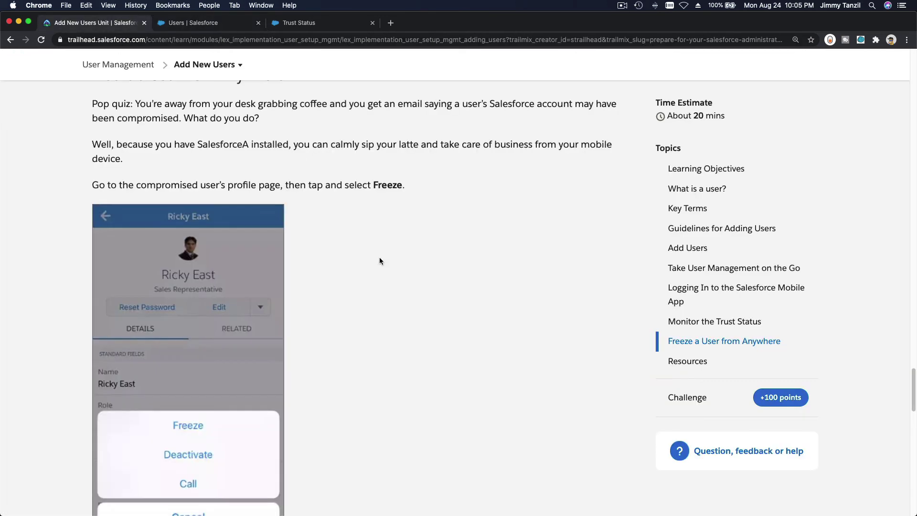
pyautogui.scroll(-5, 453, 262)
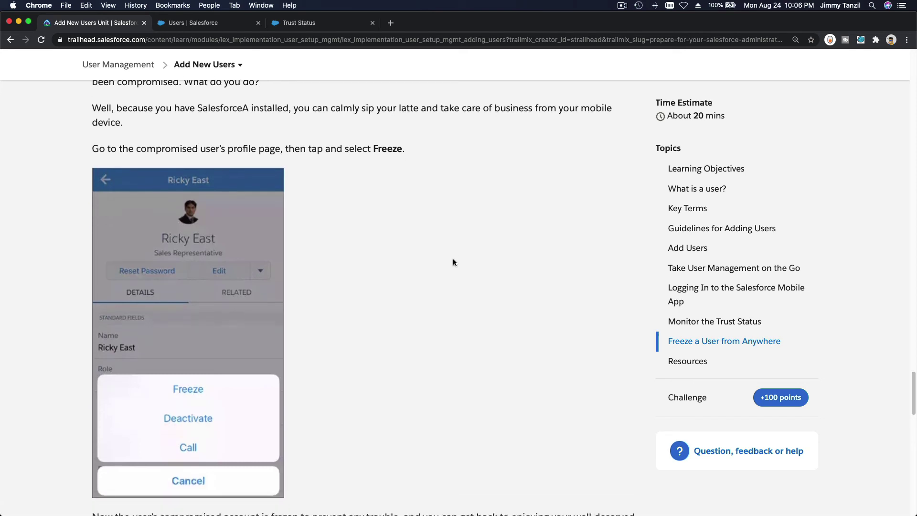
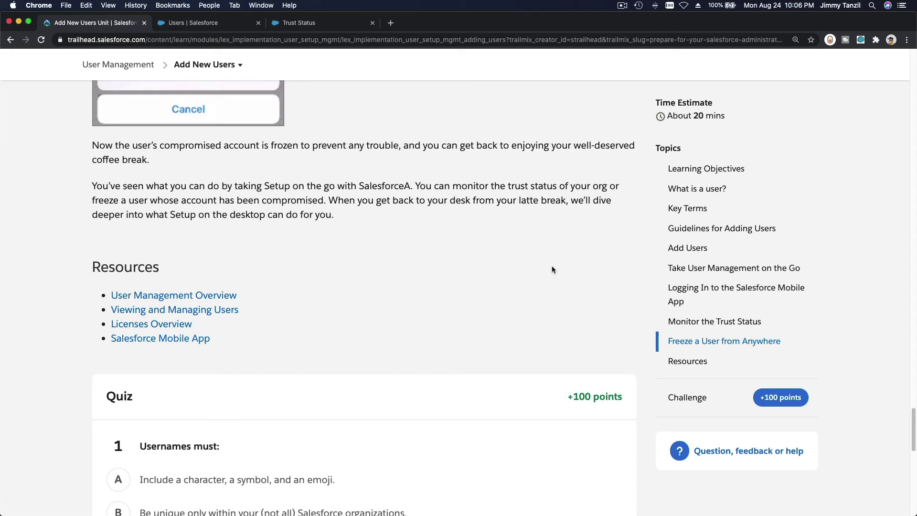
# Scroll past Resources until quiz questions 1 and 2, on usernames and creating a user, are visible
pyautogui.scroll(-2, 552, 269)
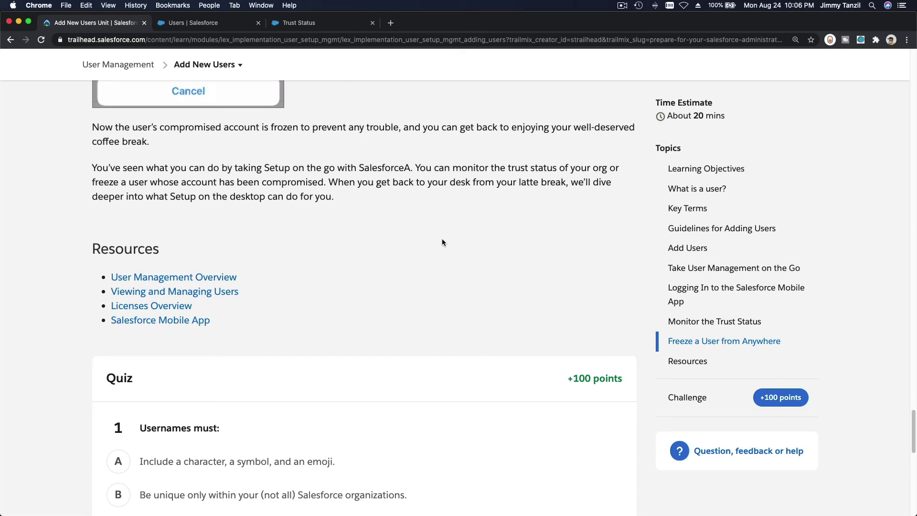
pyautogui.scroll(-5, 442, 242)
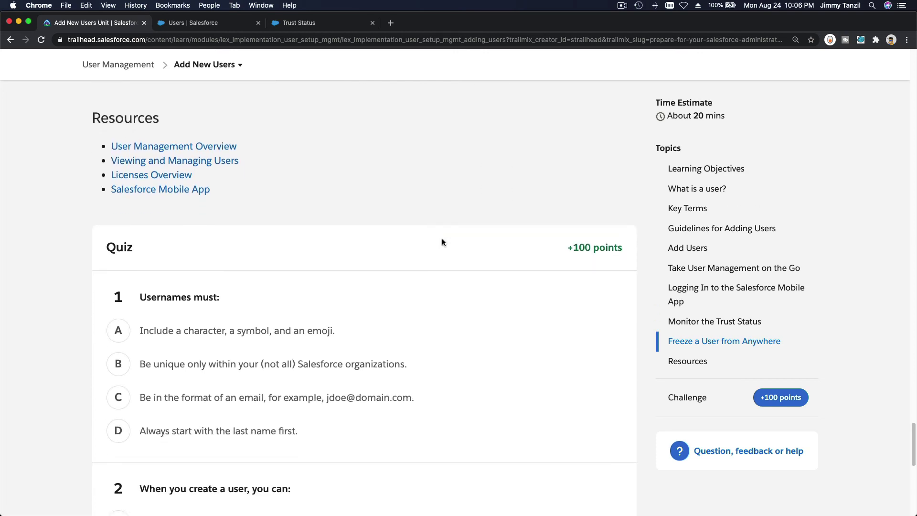
pyautogui.scroll(-2, 443, 243)
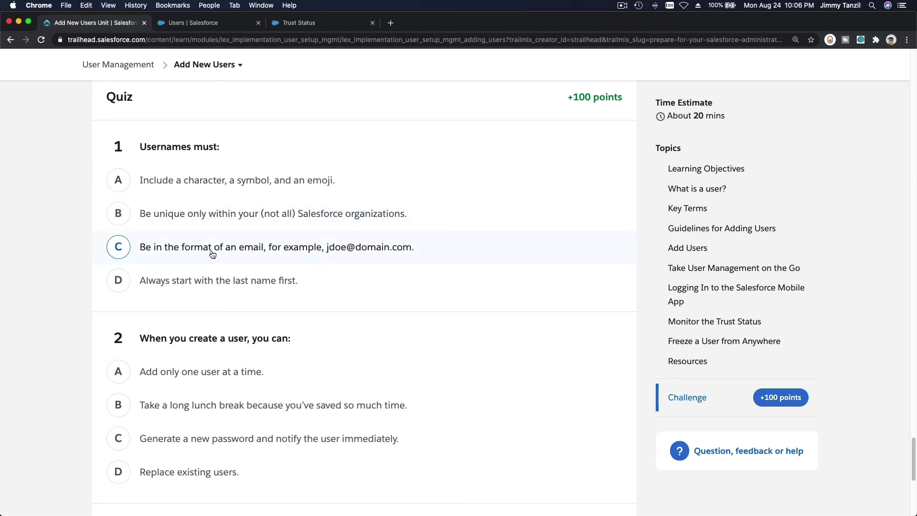
# Pick option C for both questions: email-format usernames and generating a new password with notification
pyautogui.click(264, 254)
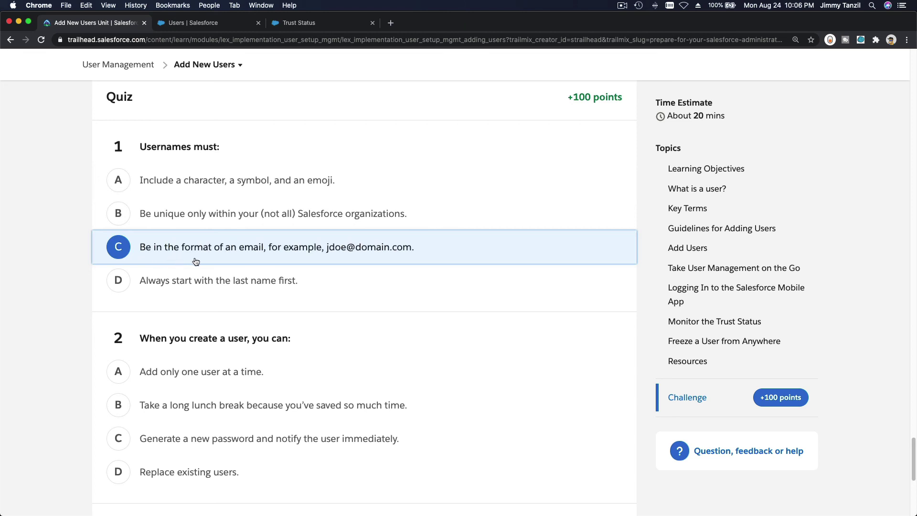
pyautogui.scroll(-1, 360, 255)
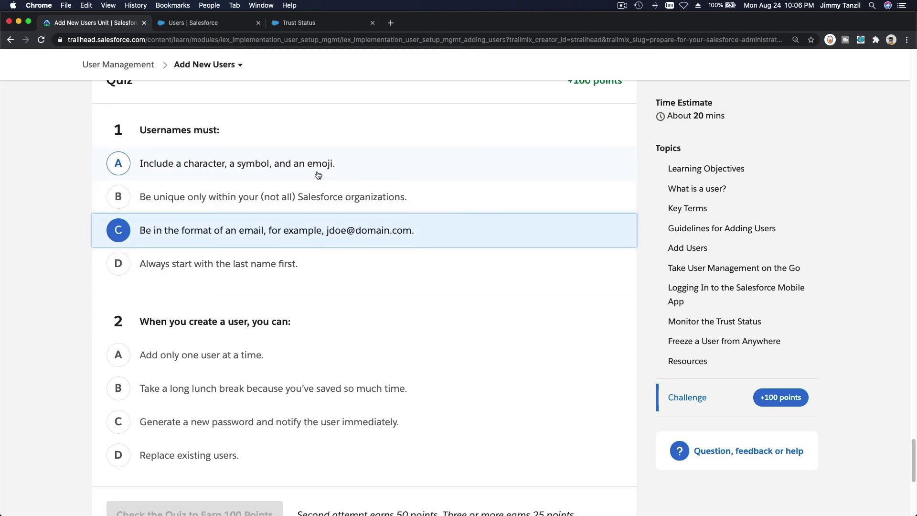
pyautogui.scroll(-3, 246, 205)
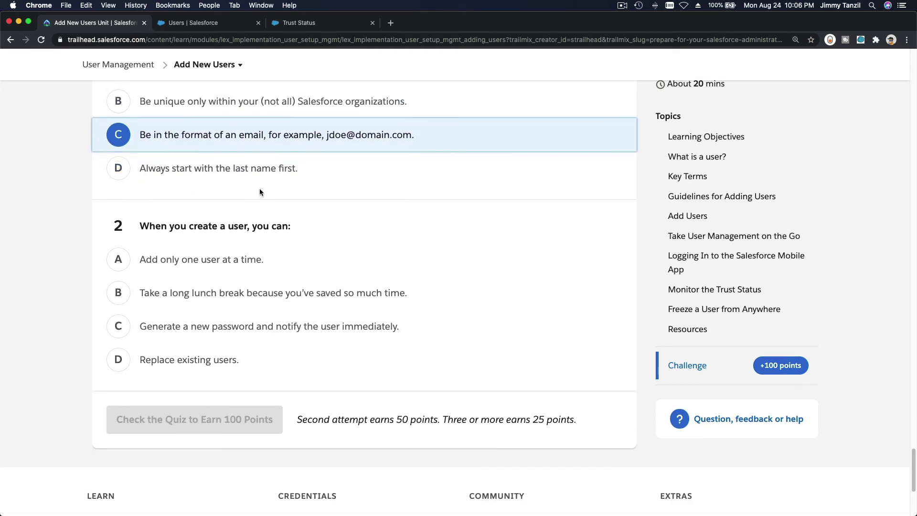
pyautogui.scroll(-1, 261, 192)
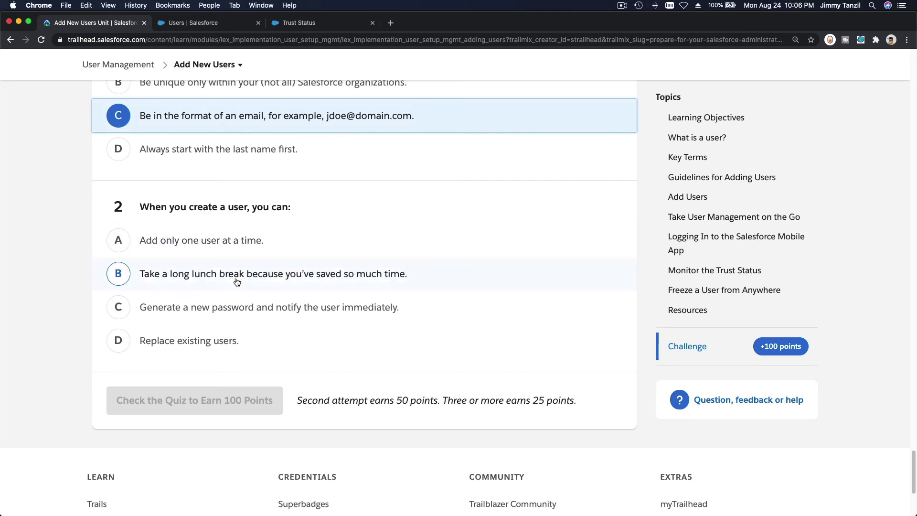
pyautogui.click(216, 318)
pyautogui.click(17, 284)
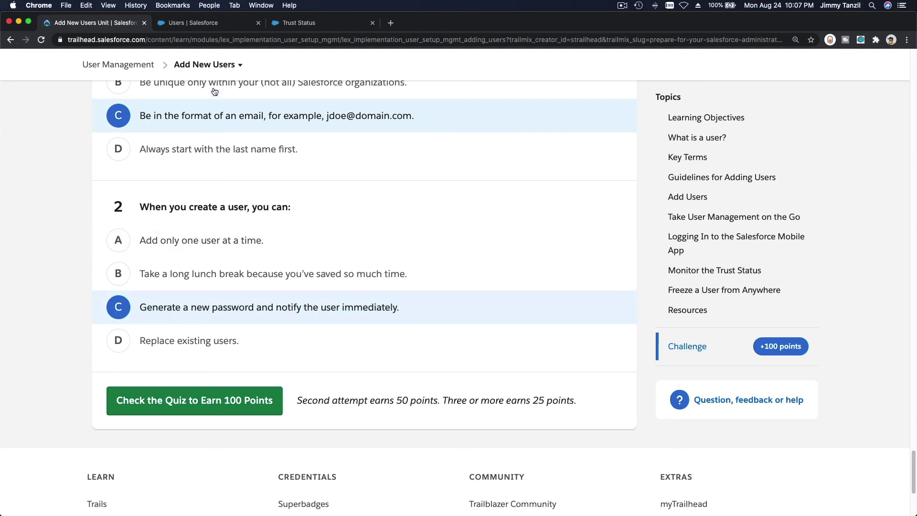
# Look over the Add Multiple Users page in Salesforce Setup, then go back to the Trailhead quiz
pyautogui.click(215, 26)
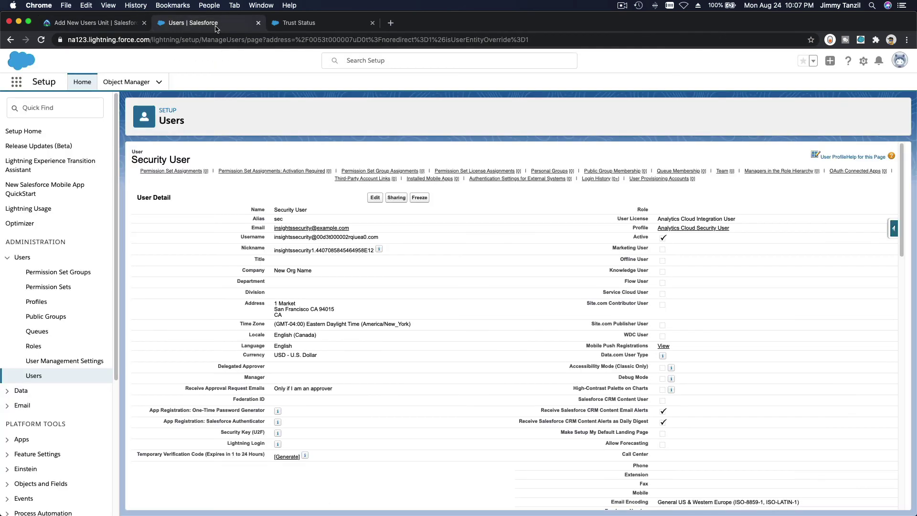
pyautogui.click(34, 376)
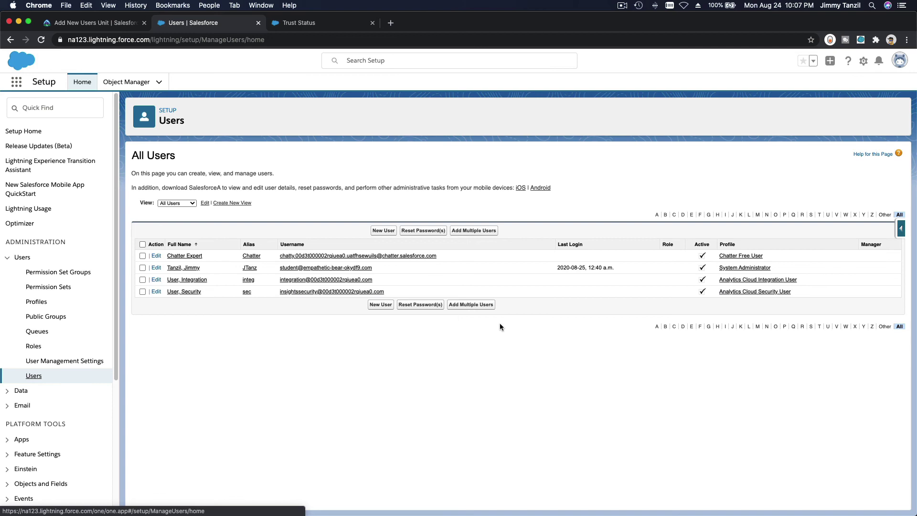
pyautogui.click(473, 304)
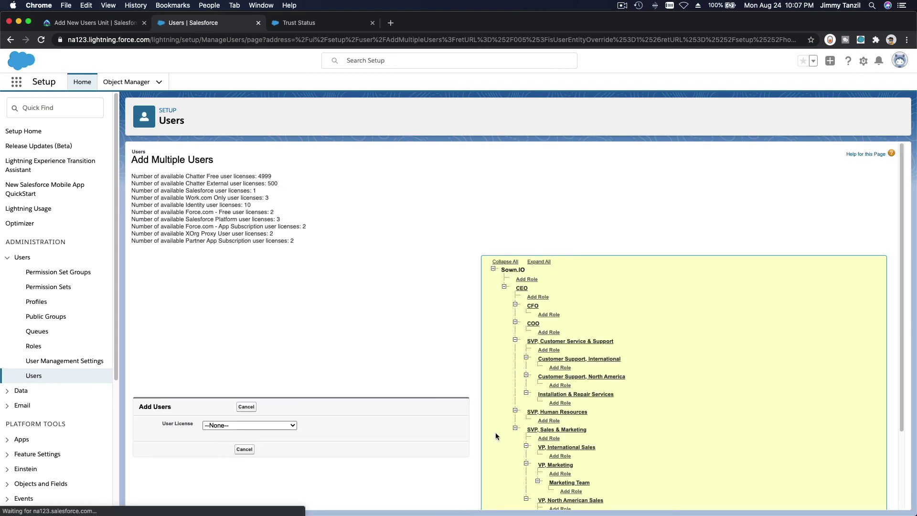
pyautogui.scroll(-3, 438, 354)
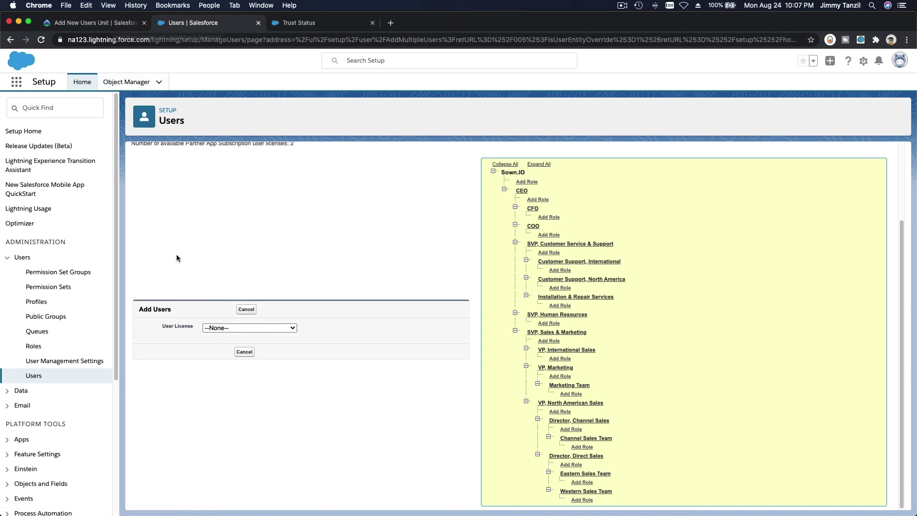
pyautogui.scroll(3, 253, 227)
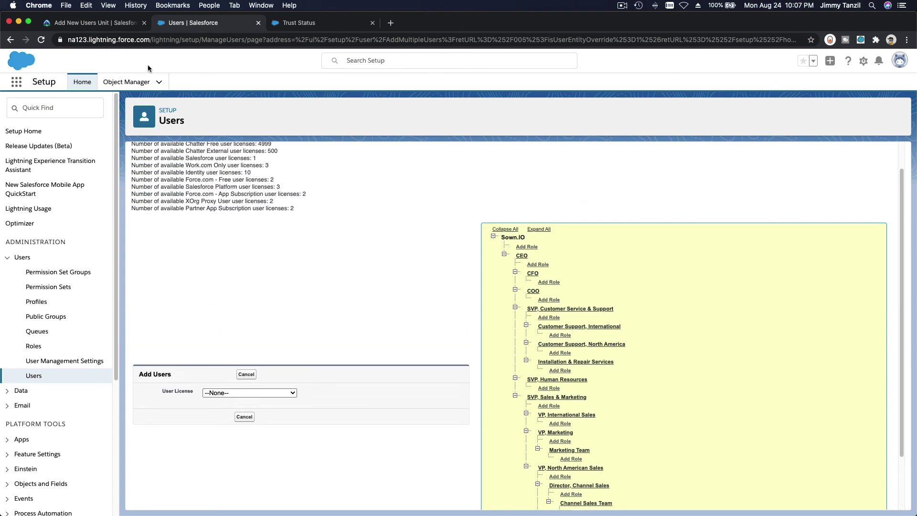
pyautogui.click(81, 24)
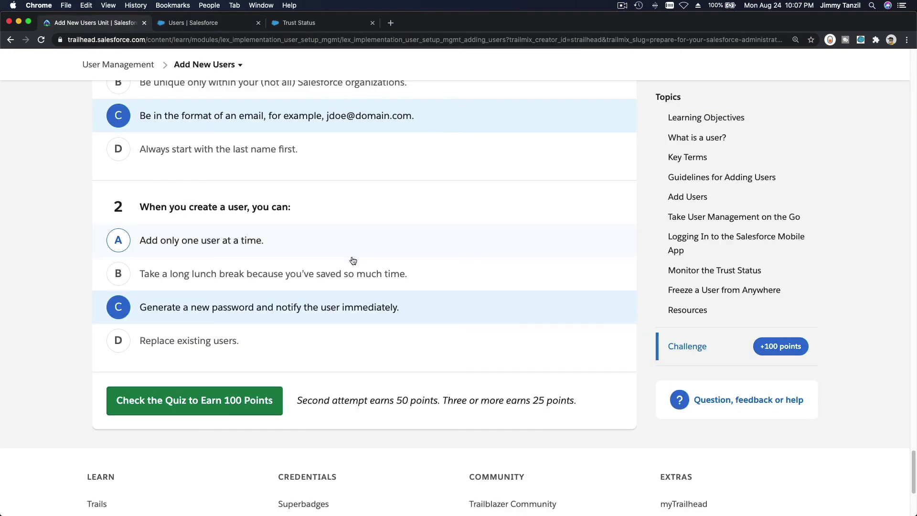
# Glance at the User Management unit list, then submit the quiz to earn 100 points
pyautogui.click(216, 67)
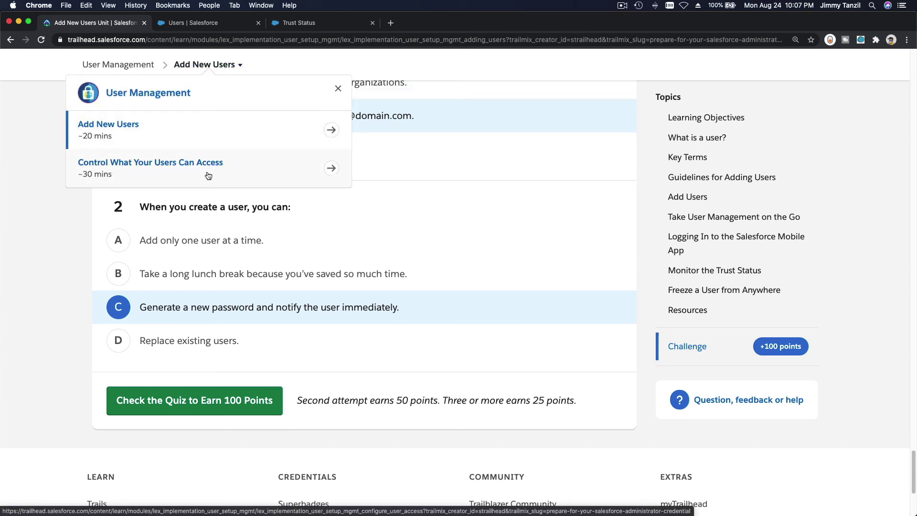
pyautogui.click(229, 430)
pyautogui.click(218, 412)
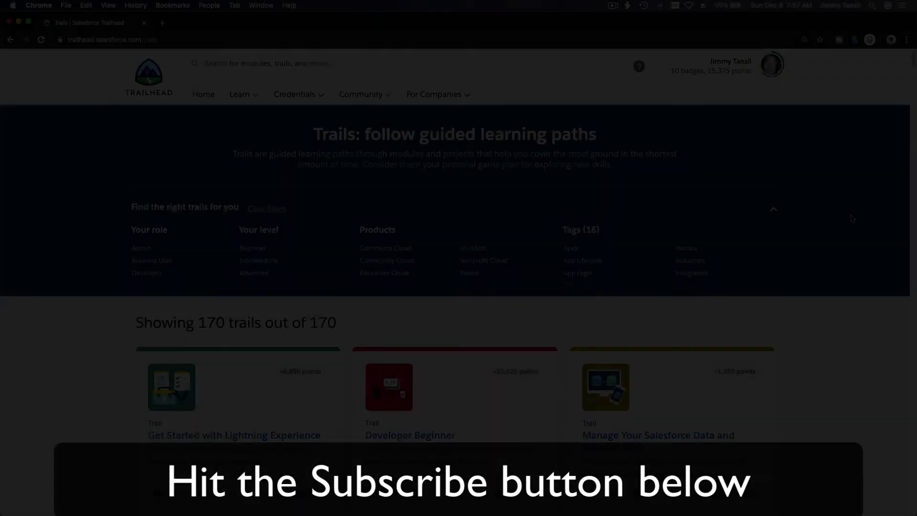
pyautogui.scroll(-15, 852, 218)
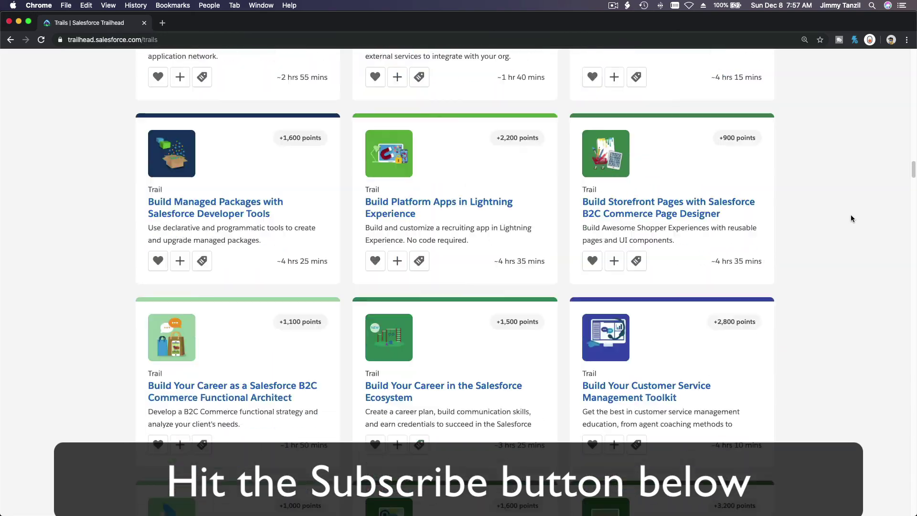
pyautogui.scroll(-15, 852, 219)
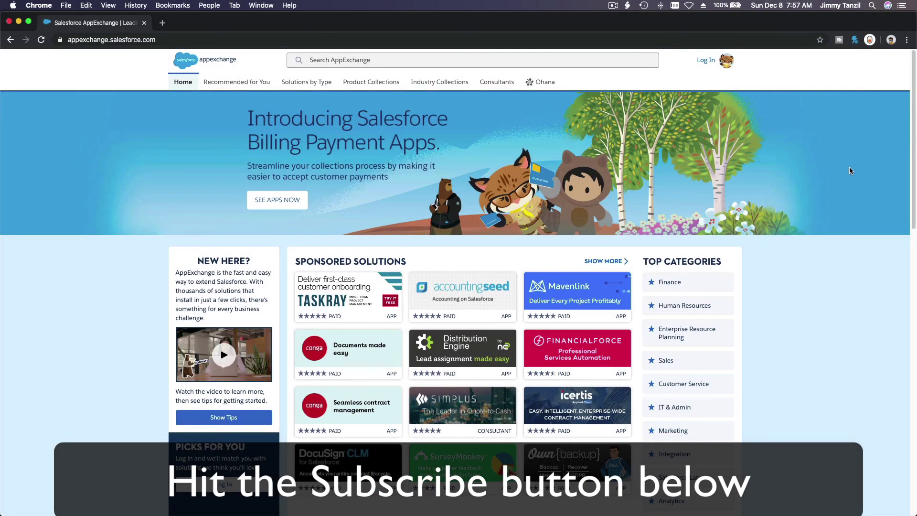
pyautogui.scroll(-15, 850, 170)
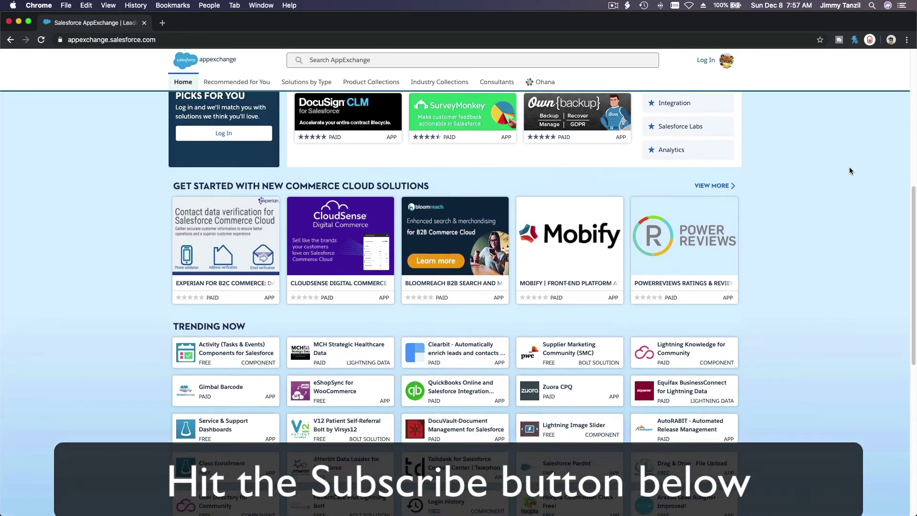